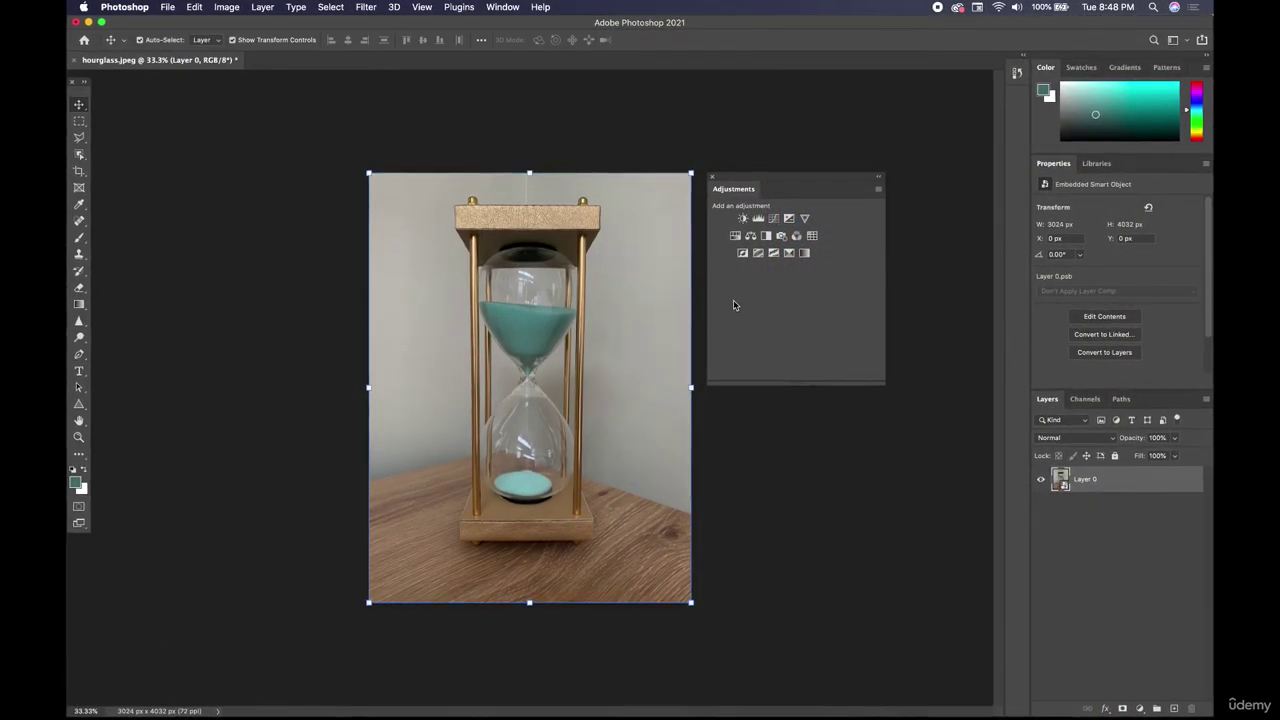
- Add a Brightness/Contrast adjustment layer above the hourglass photo
left_click(86, 711)
type("50")
key("Return")
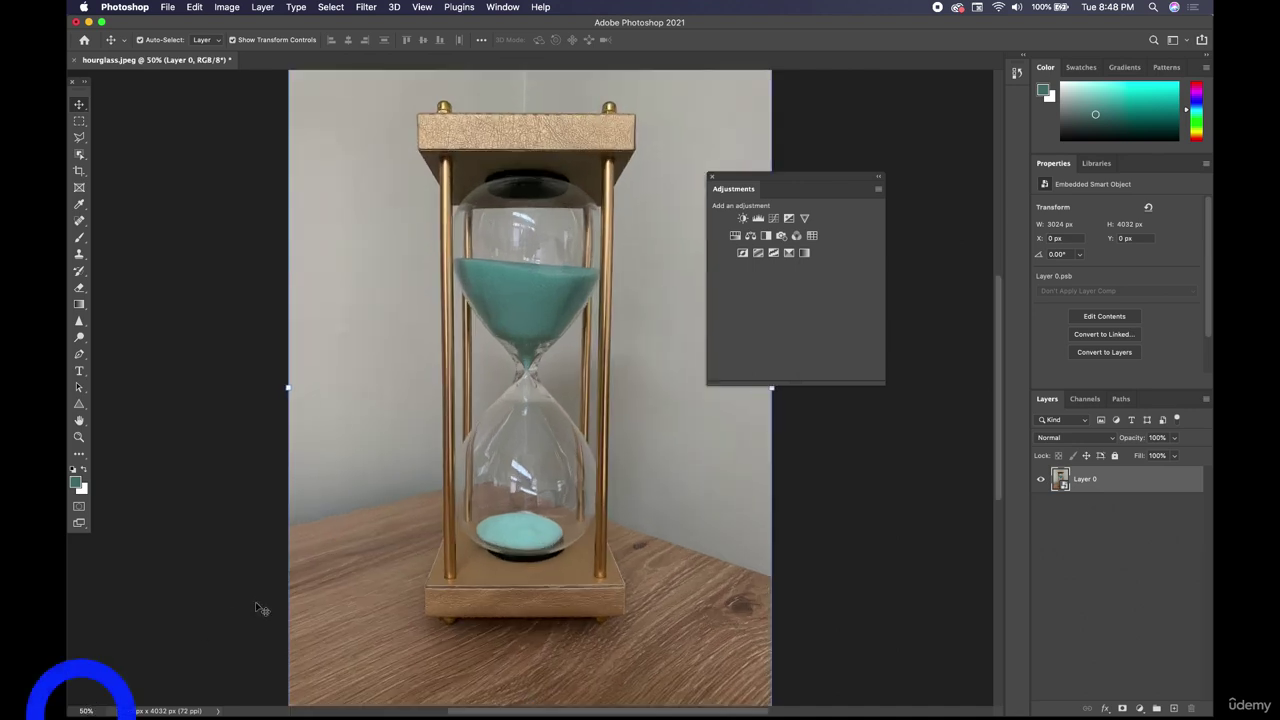
left_click(830, 545)
left_click(655, 379)
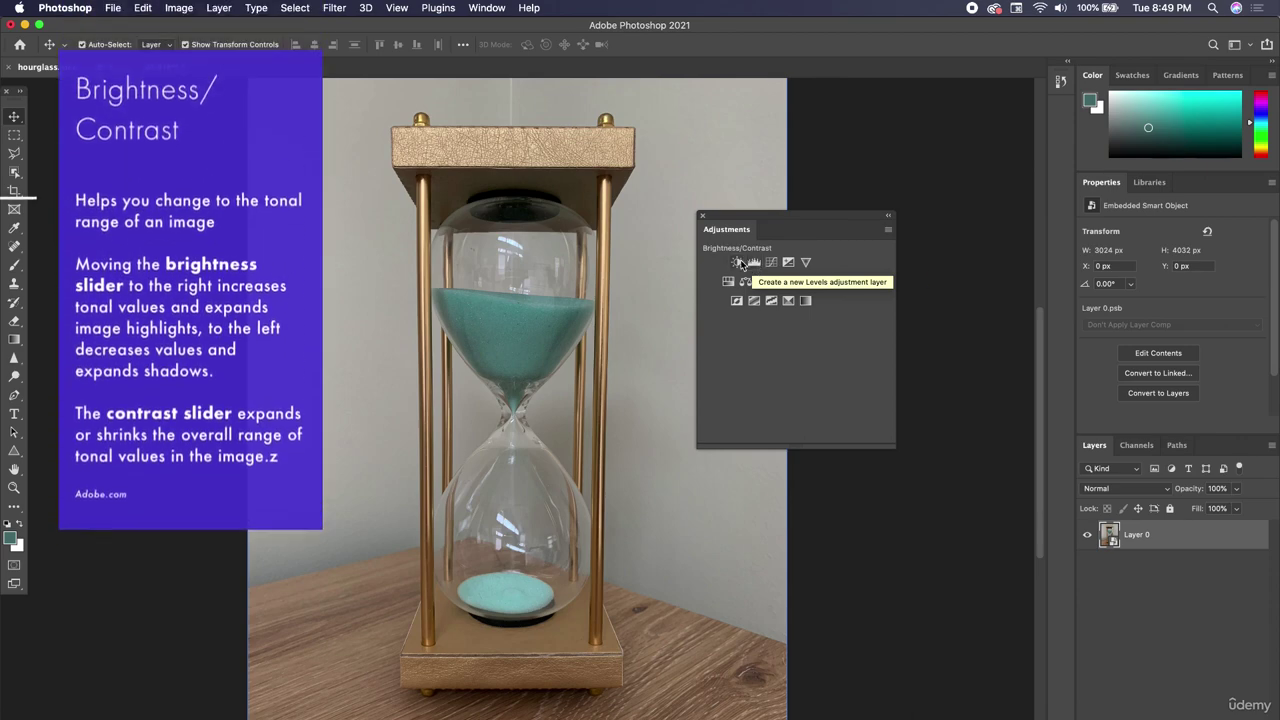
left_click(741, 263)
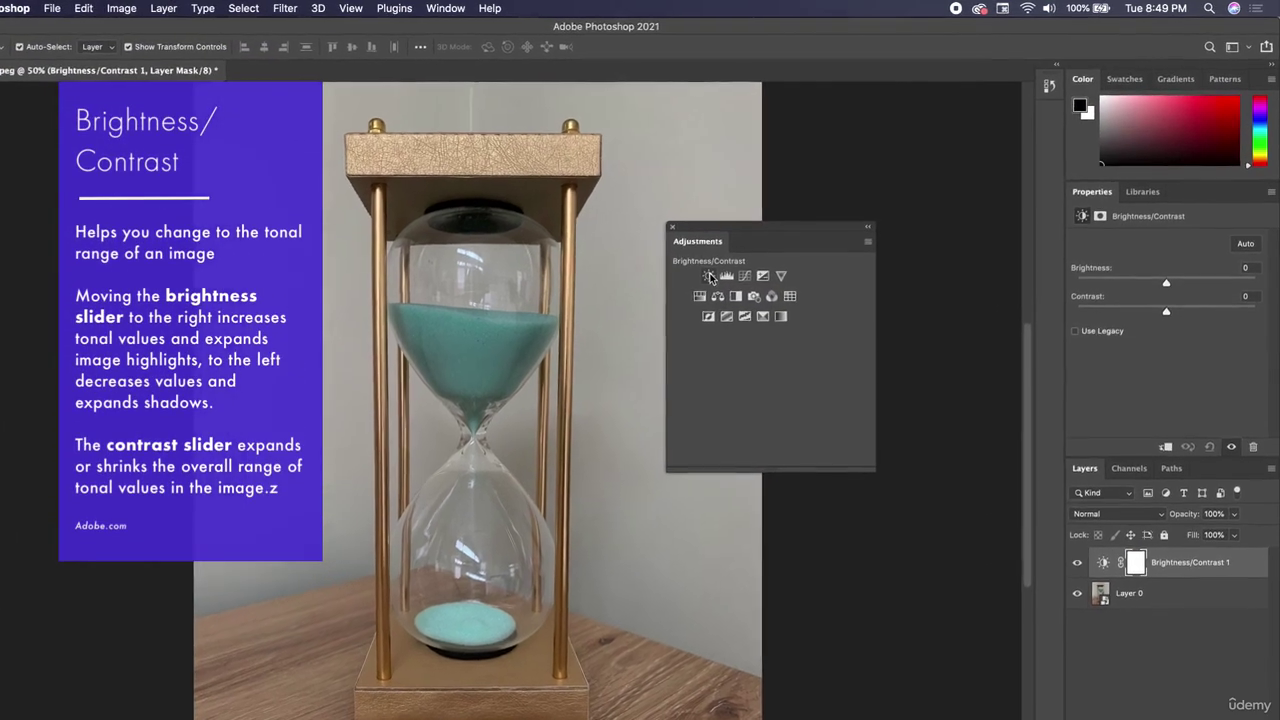
left_click(709, 277)
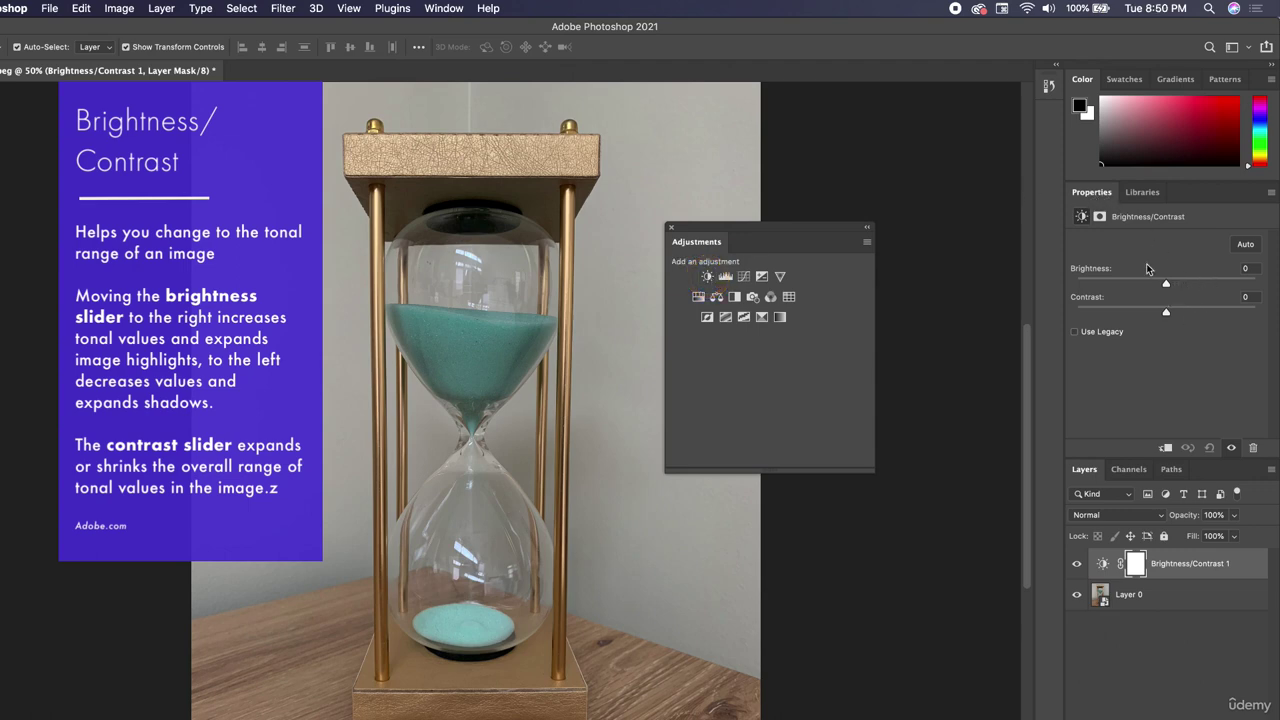
- Move the floating Adjustments palette clear of the photo and set the Brightness/Contrast layer's brightness to 24
left_click_drag(835, 231, 1009, 212)
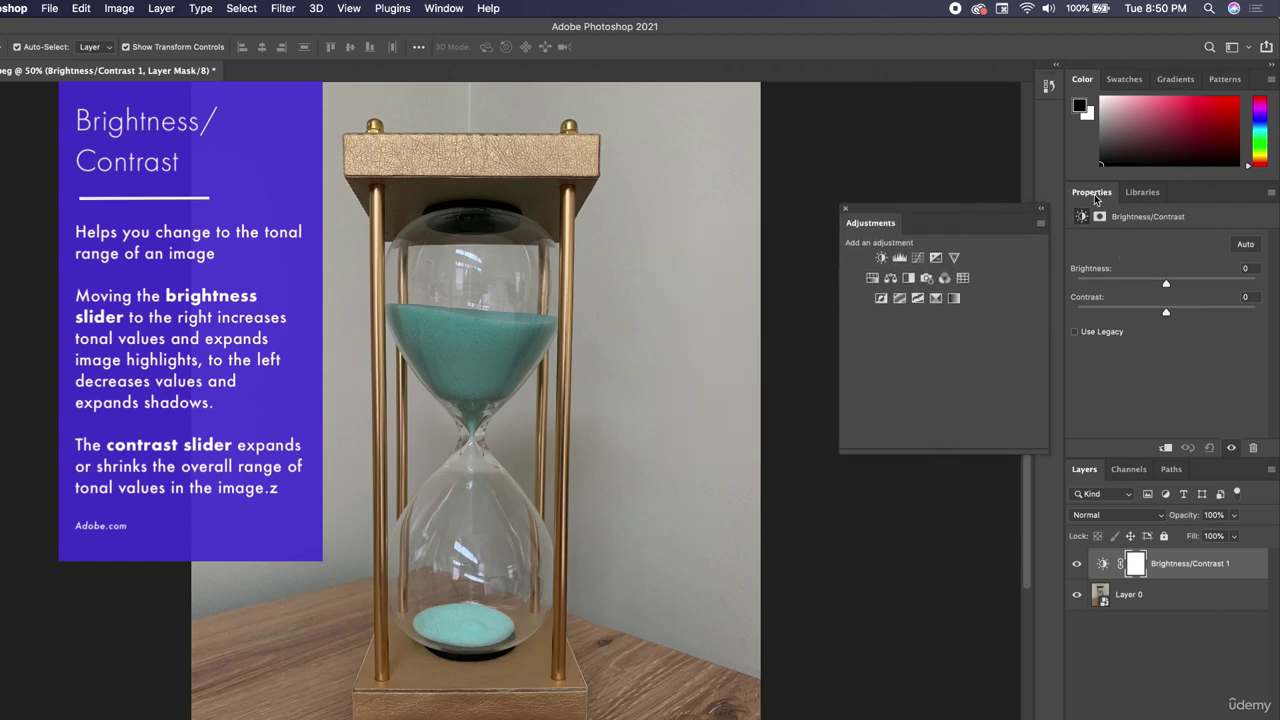
left_click(430, 7)
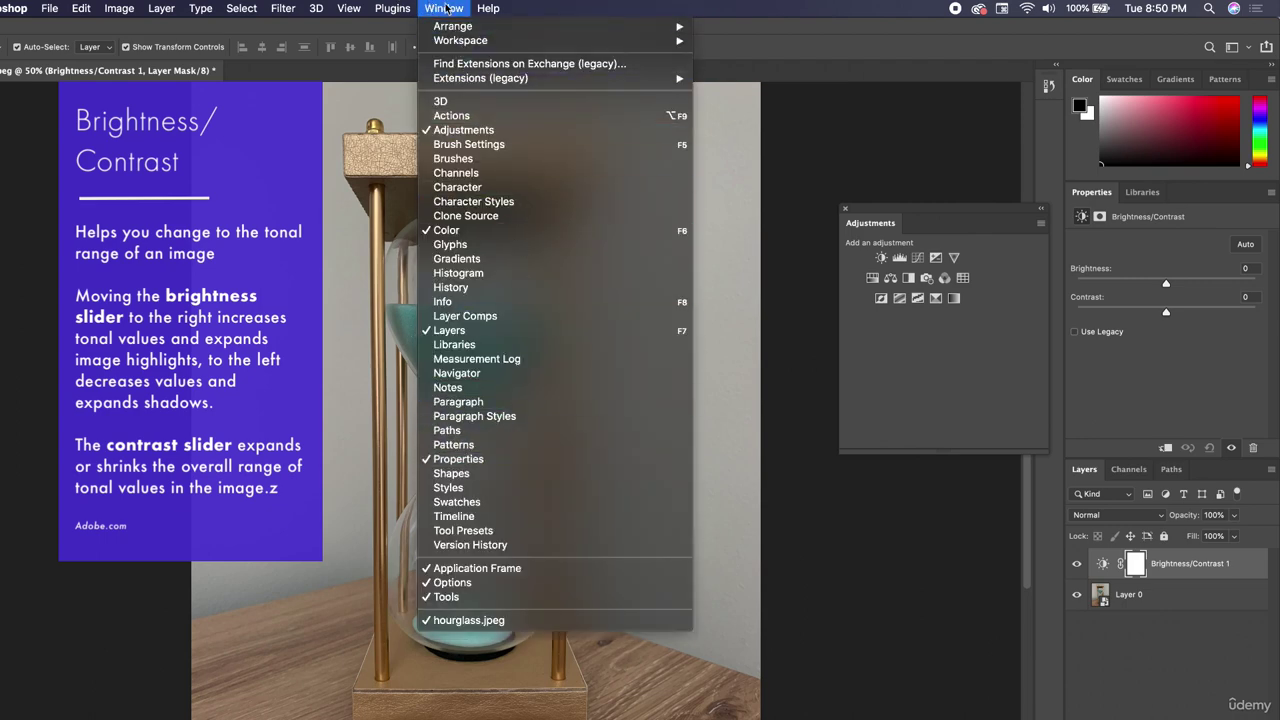
left_click(1192, 284)
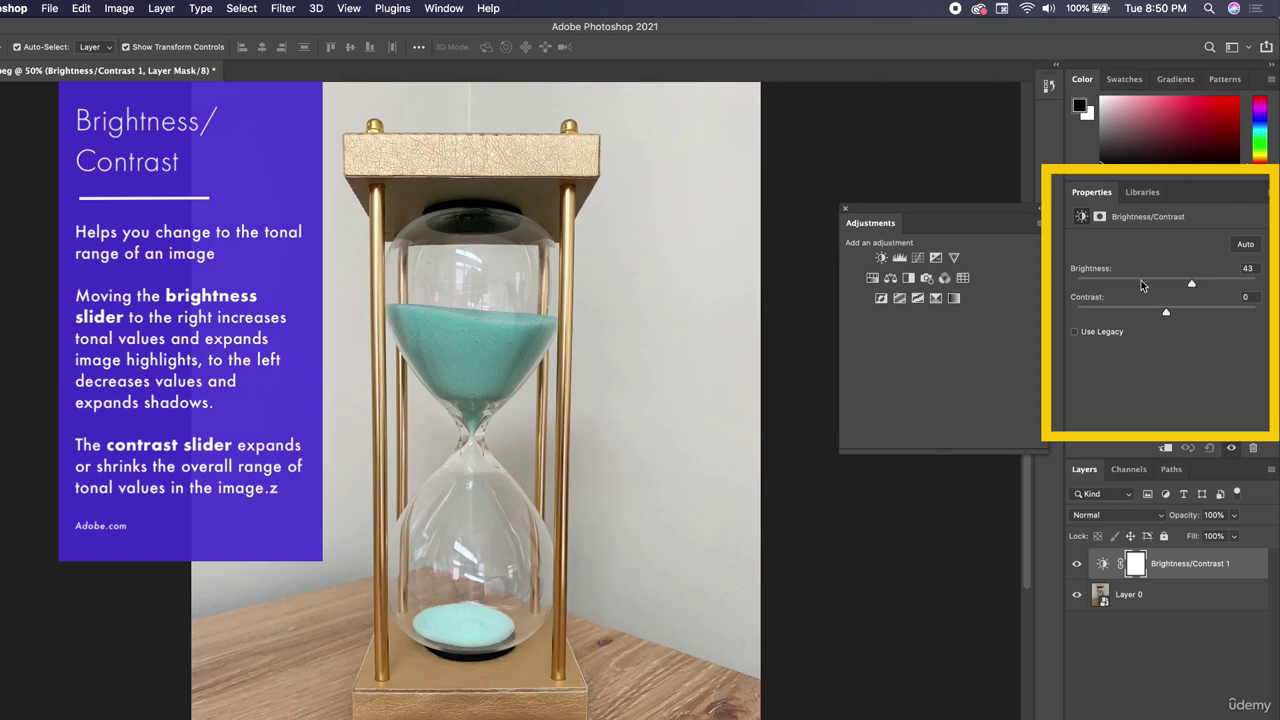
left_click(1141, 285)
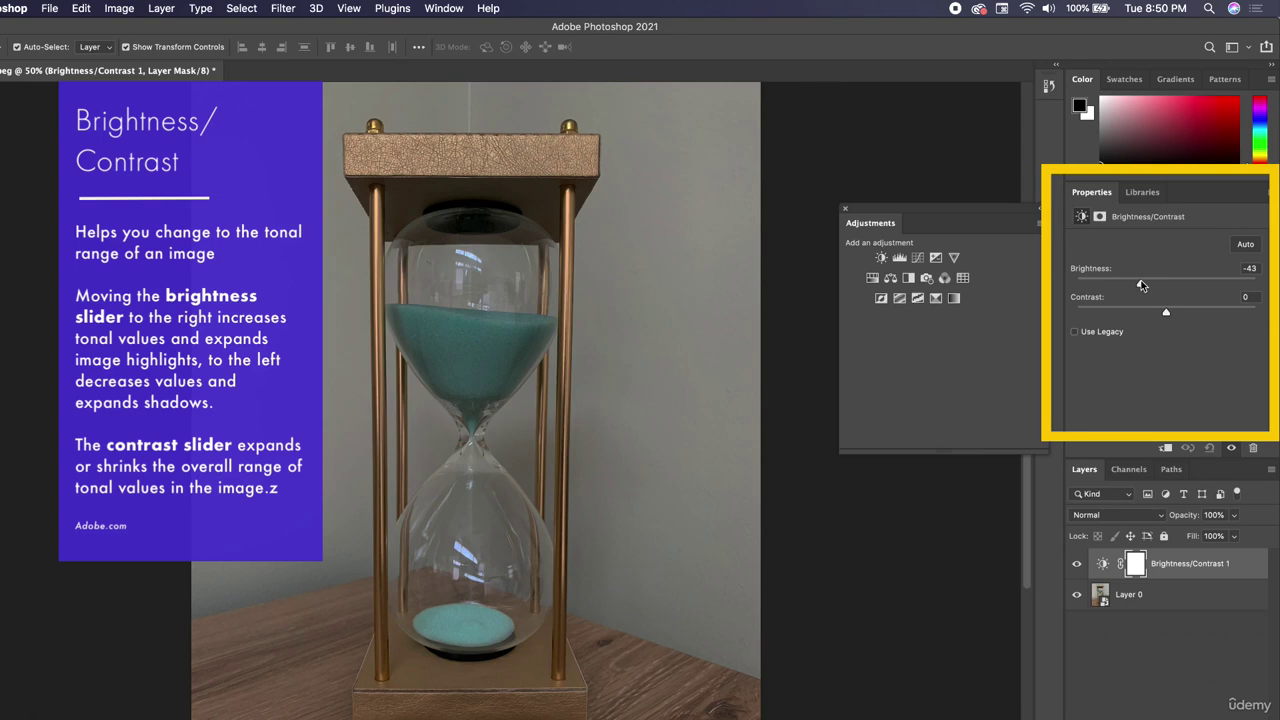
mouse_move(1163, 285)
left_mouse_down()
mouse_move(1254, 281)
mouse_move(1180, 286)
left_mouse_up()
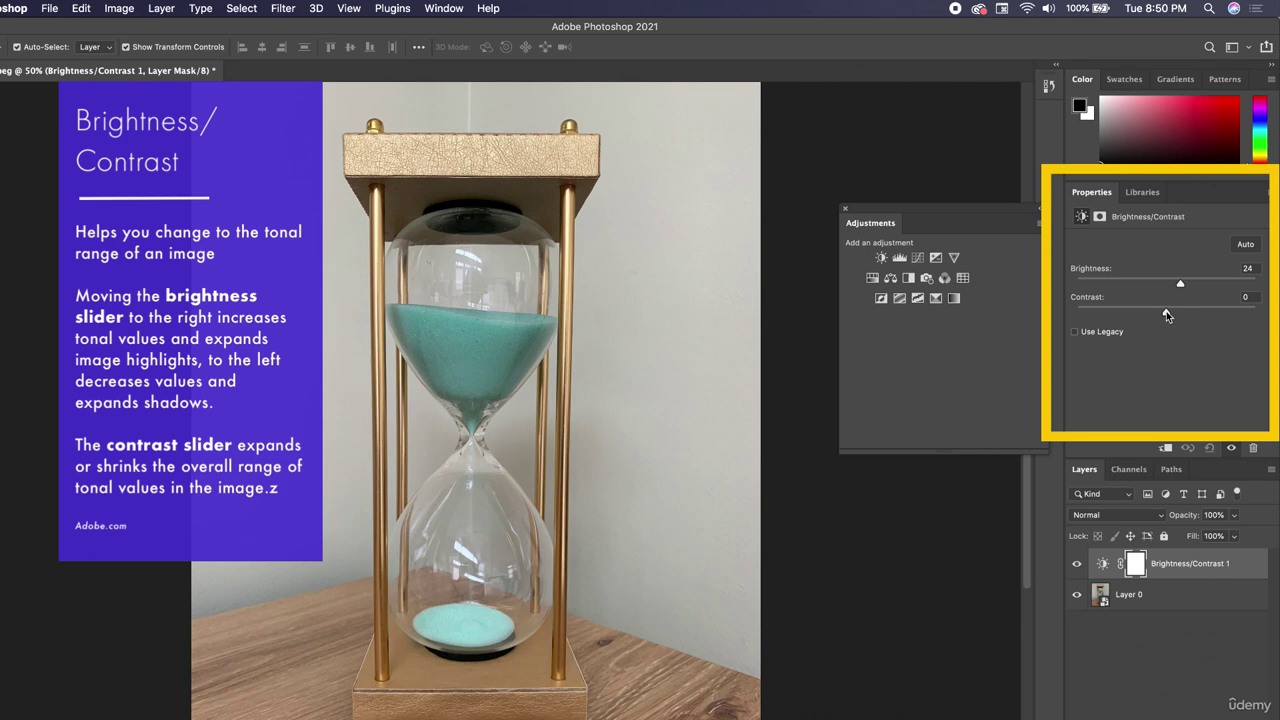
- Try the Brightness/Contrast layer's contrast at 100 and -50, and settle on 50
left_click(1218, 314)
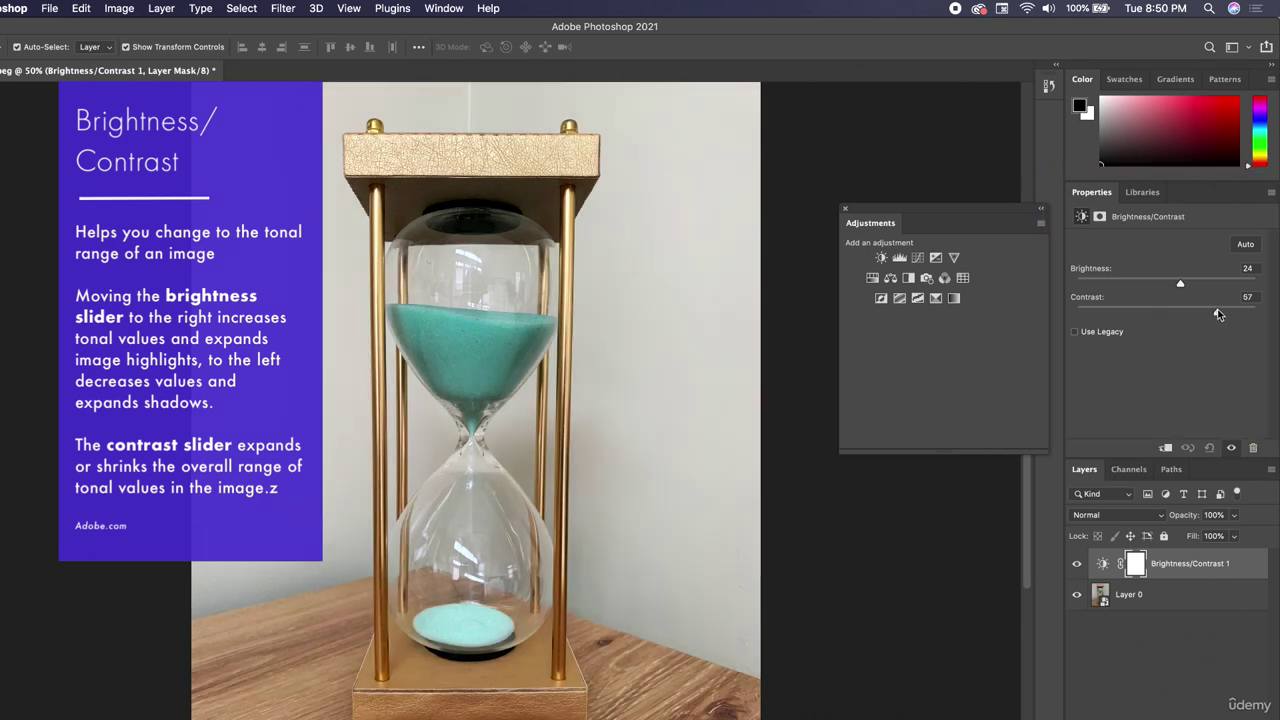
left_click_drag(1218, 314, 1268, 314)
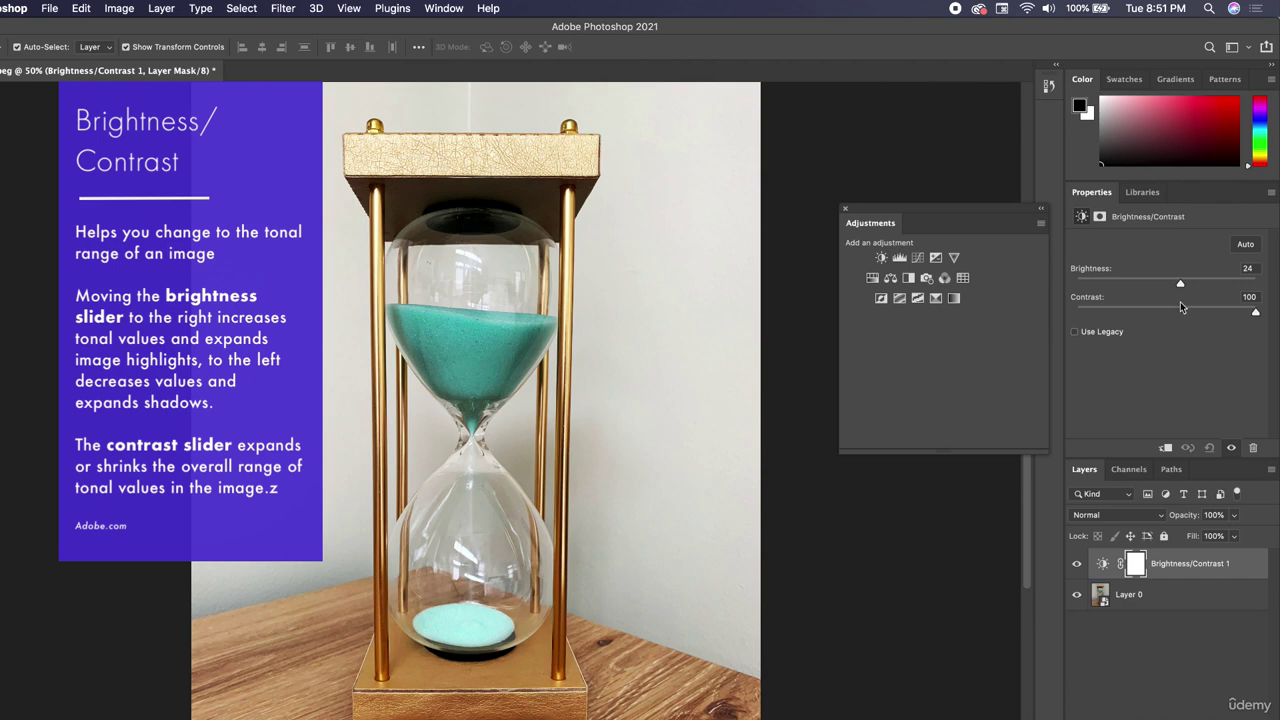
left_click_drag(1109, 310, 1052, 314)
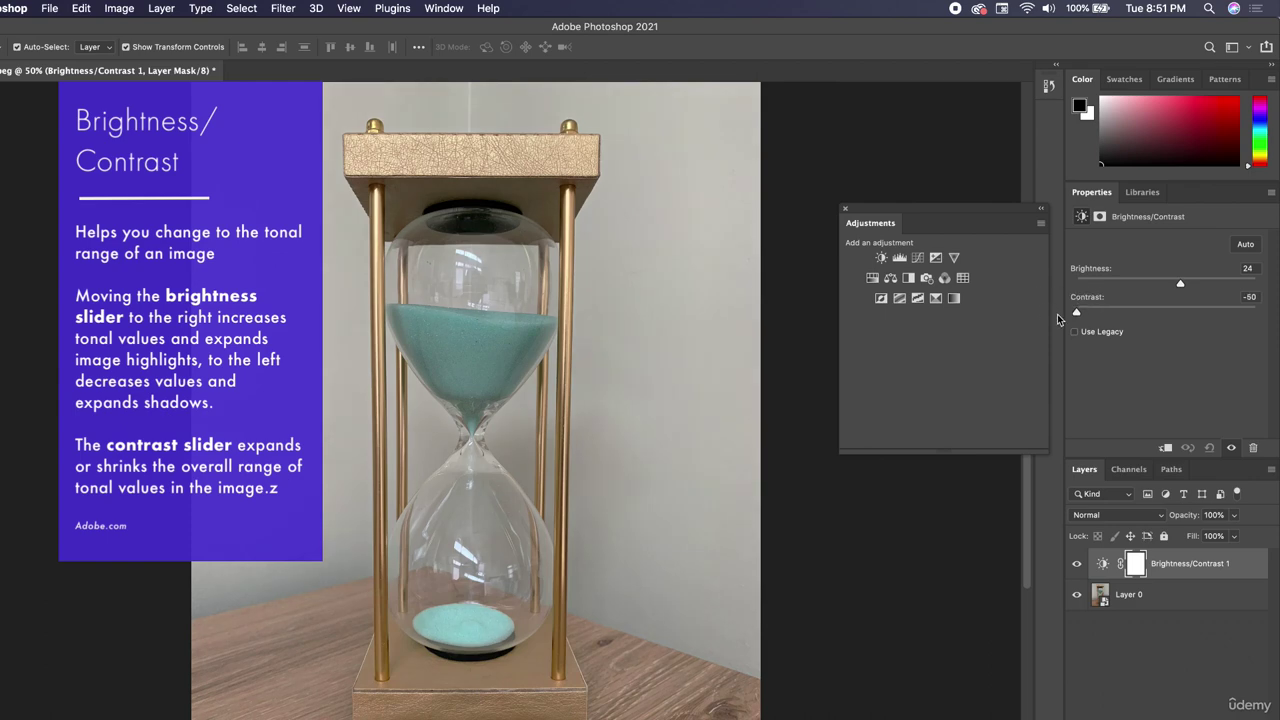
left_click(1210, 313)
left_click_drag(1210, 313, 1212, 314)
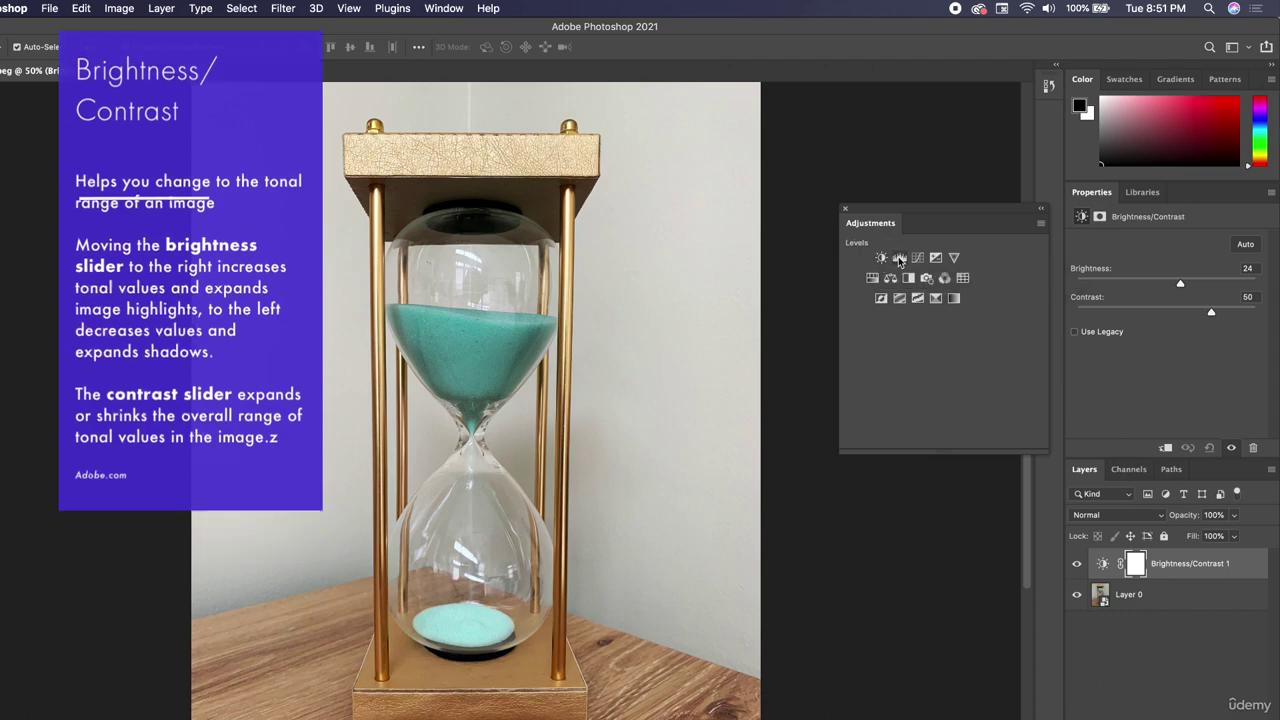
- Add a Levels adjustment layer and float the Properties and Layers palettes beside Adjustments, enlarging Layers to show the whole stack
left_click(899, 257)
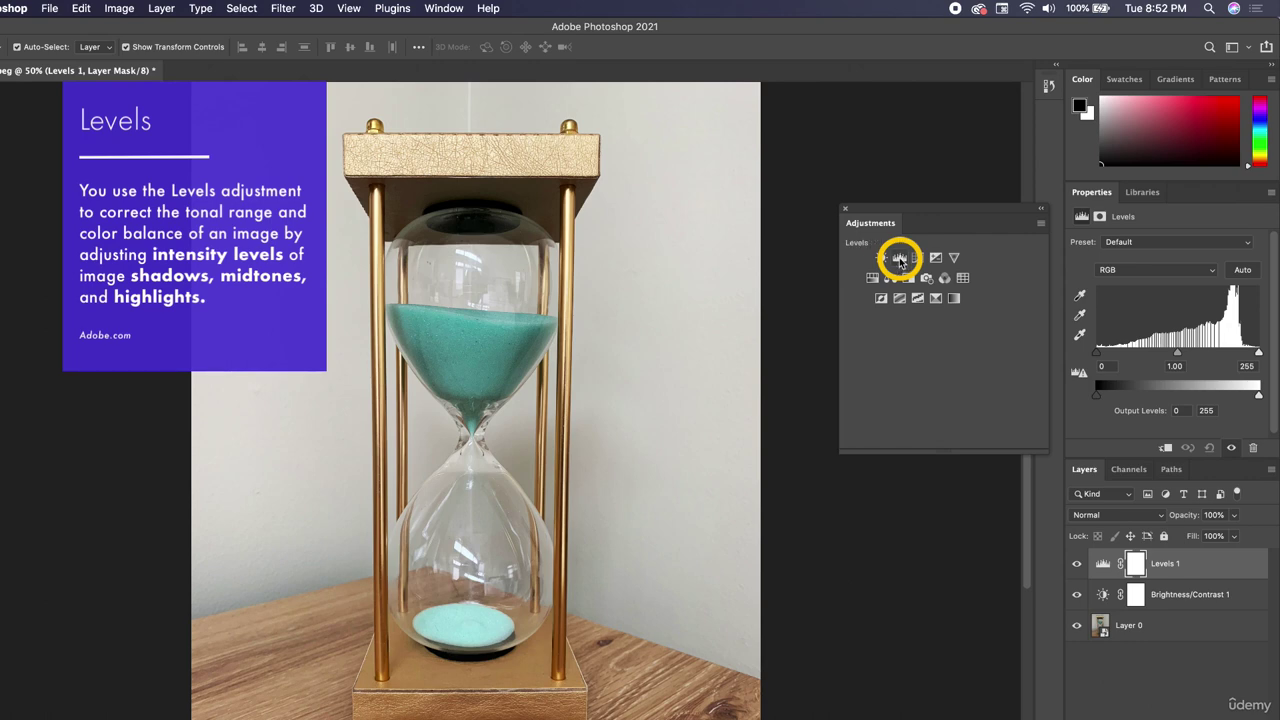
left_click_drag(1089, 193, 659, 208)
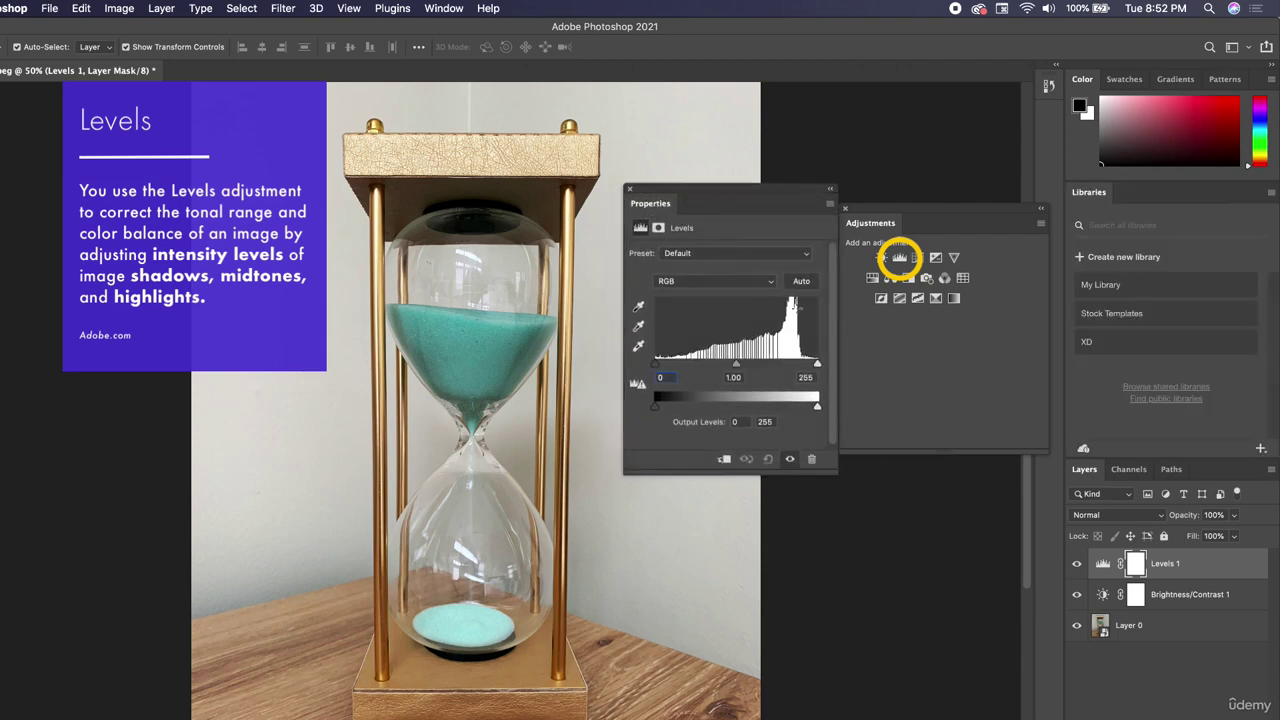
left_click_drag(1084, 469, 868, 380)
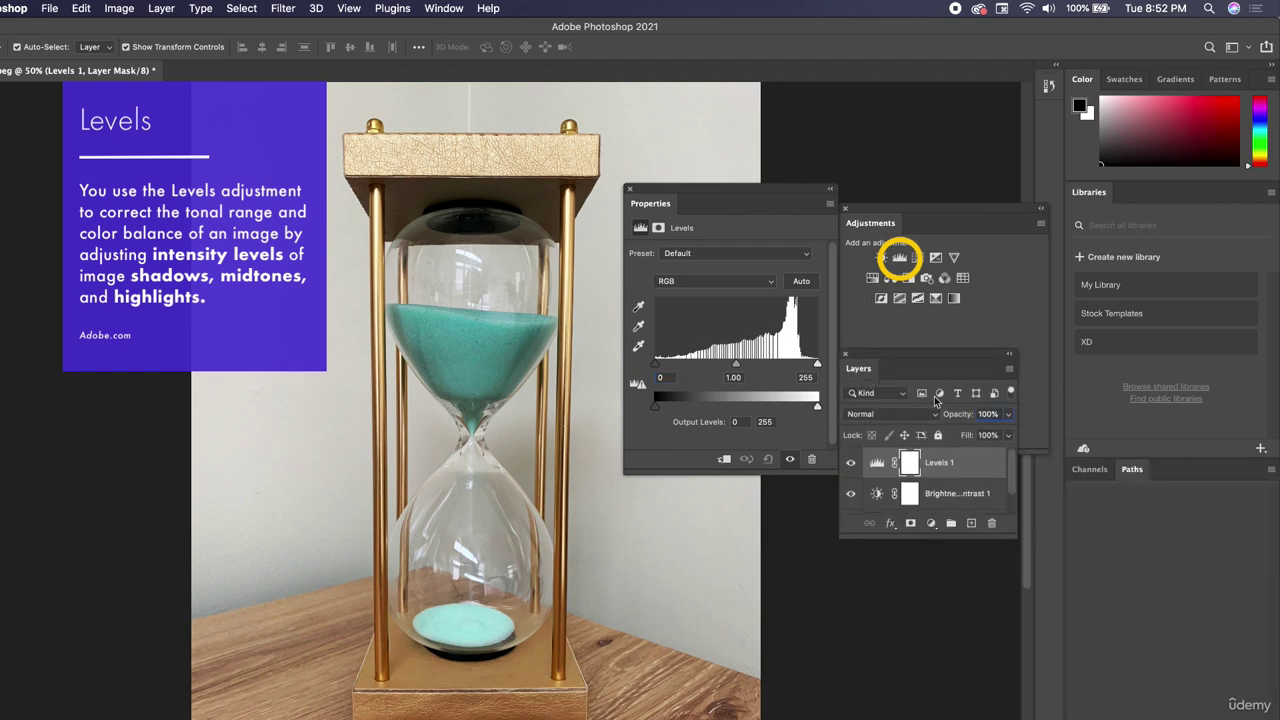
left_click_drag(1022, 540, 1045, 600)
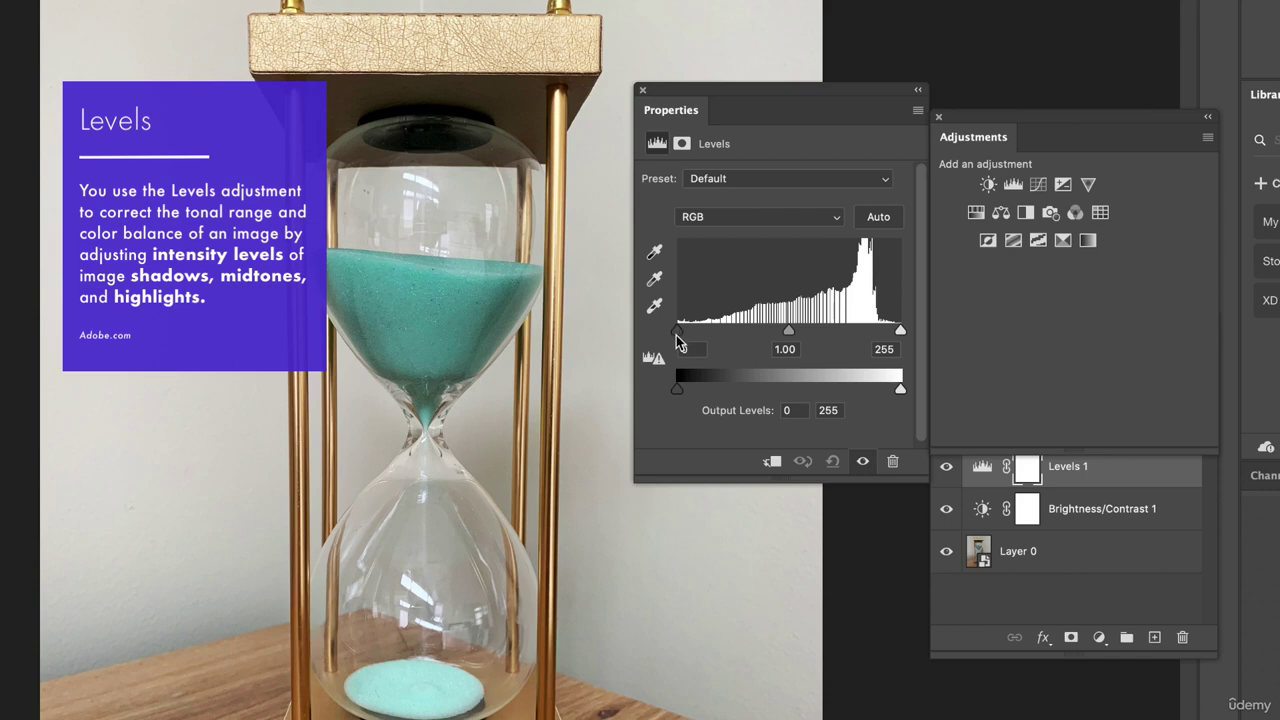
- Try the Levels shadow input at 45 and return it to 0
left_click_drag(679, 338, 718, 342)
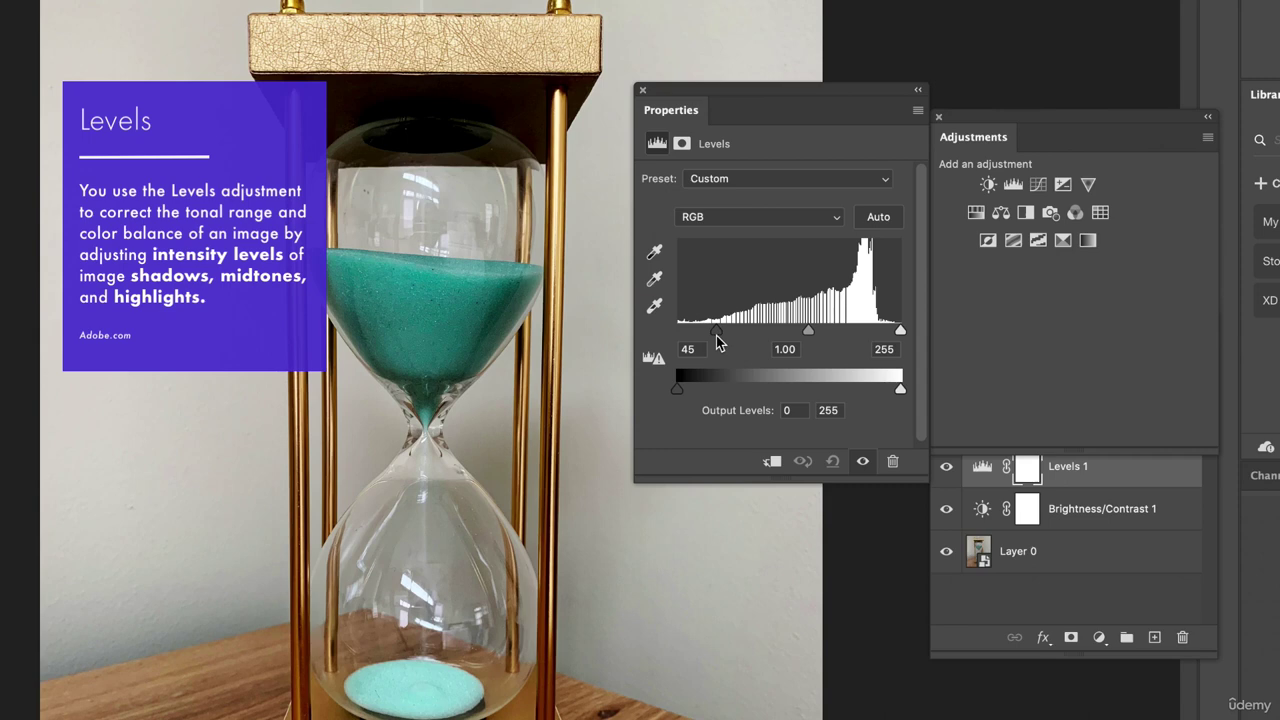
left_click_drag(718, 341, 677, 336)
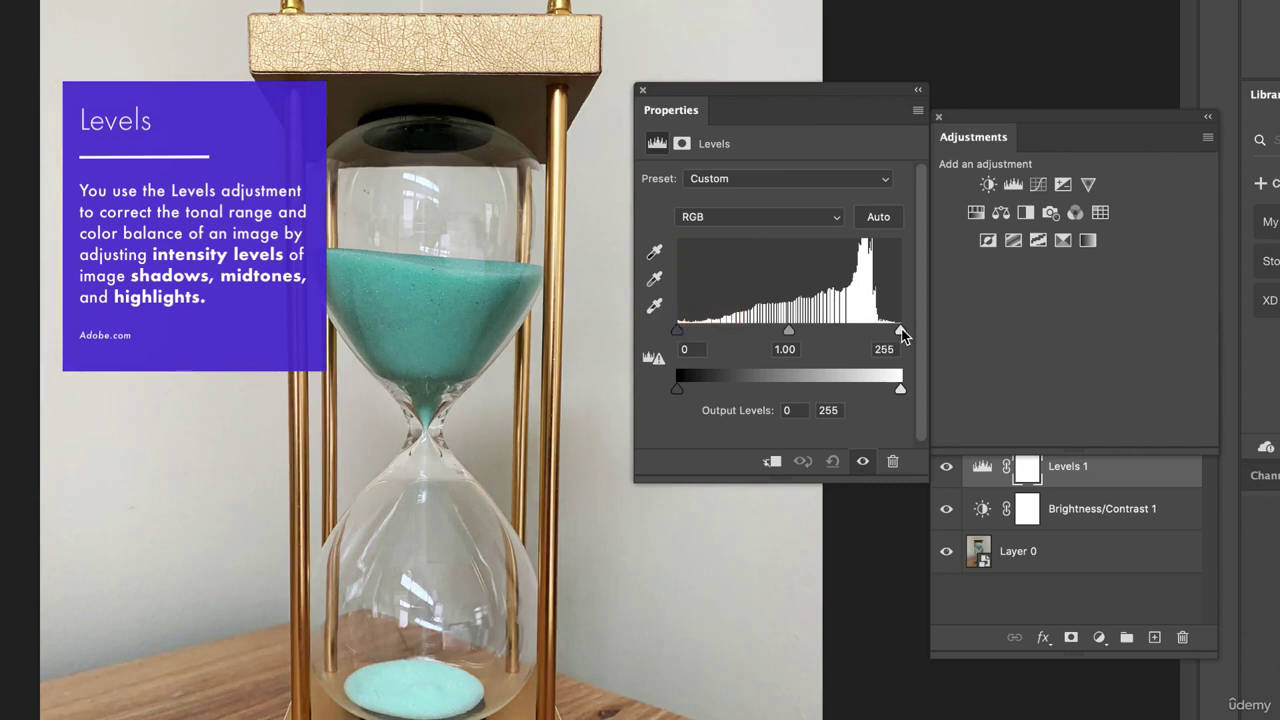
mouse_move(901, 331)
left_mouse_down()
mouse_move(720, 331)
mouse_move(912, 333)
left_mouse_up()
mouse_move(678, 332)
left_mouse_down()
mouse_move(770, 337)
mouse_move(677, 335)
left_mouse_up()
- Set the Levels inputs to 24 for shadows, 1.05 for midtones and 246 for highlights
left_click(788, 335)
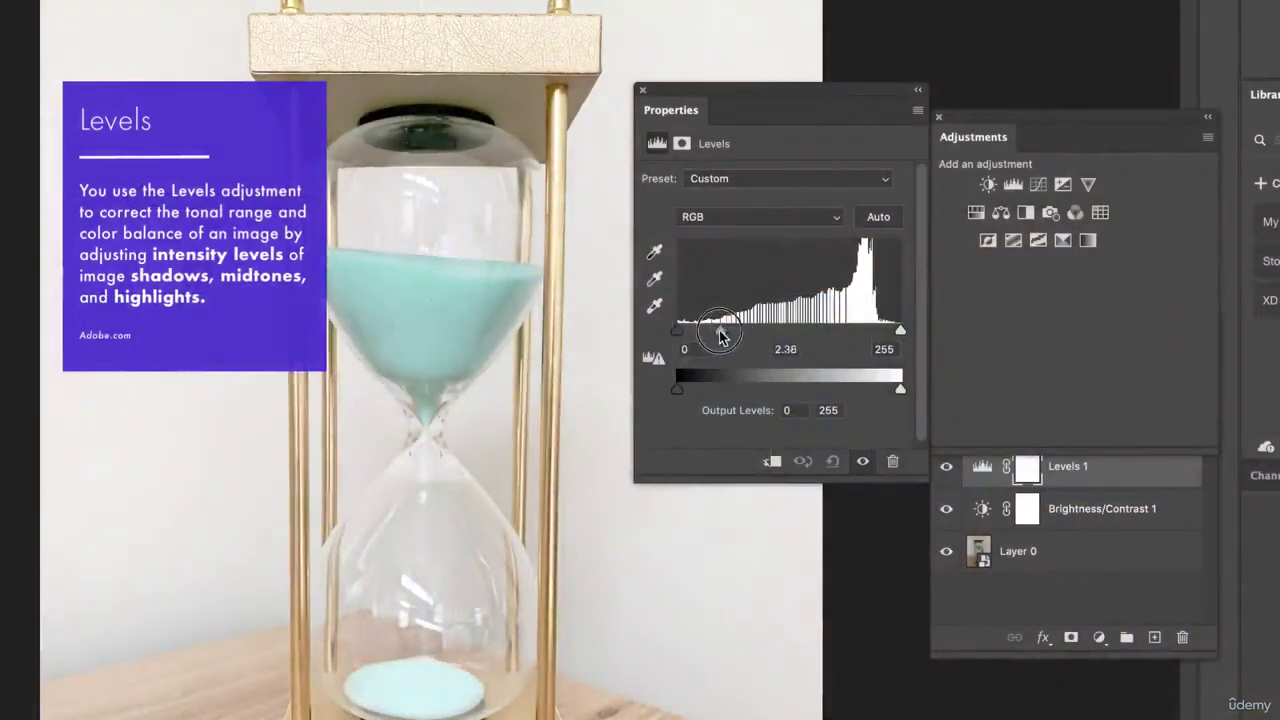
left_click_drag(720, 334, 784, 332)
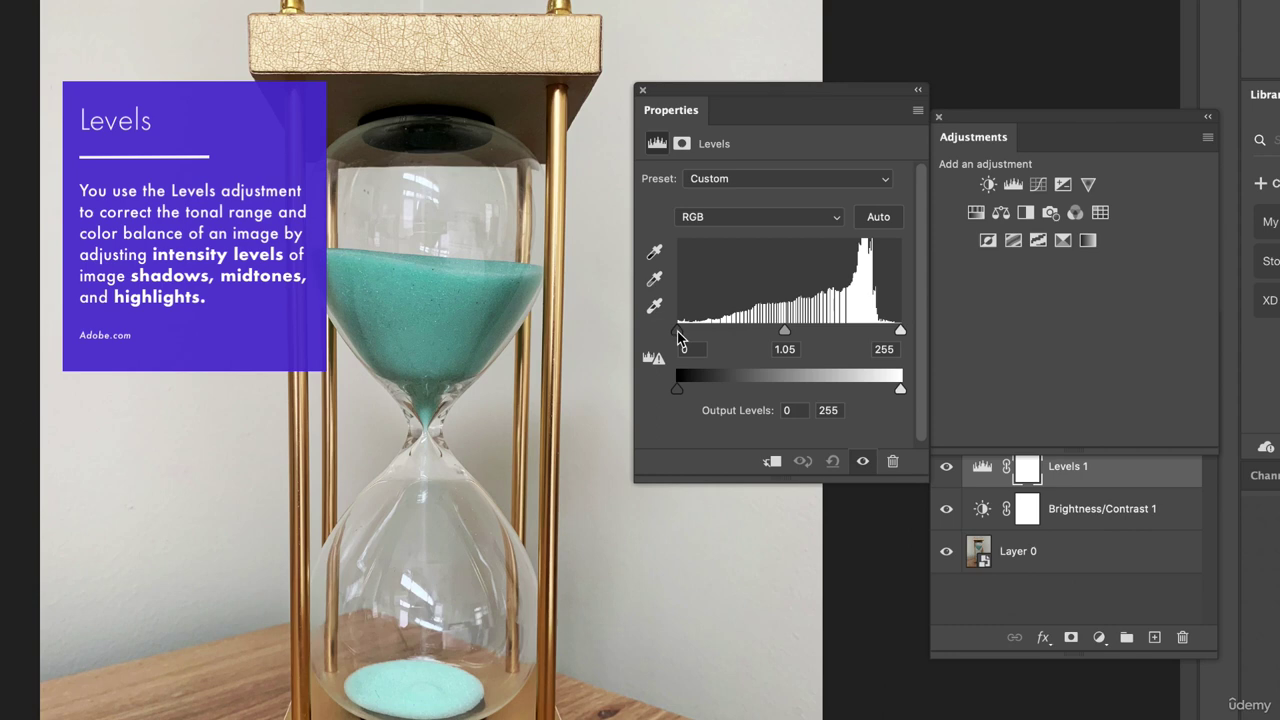
left_click_drag(678, 336, 707, 338)
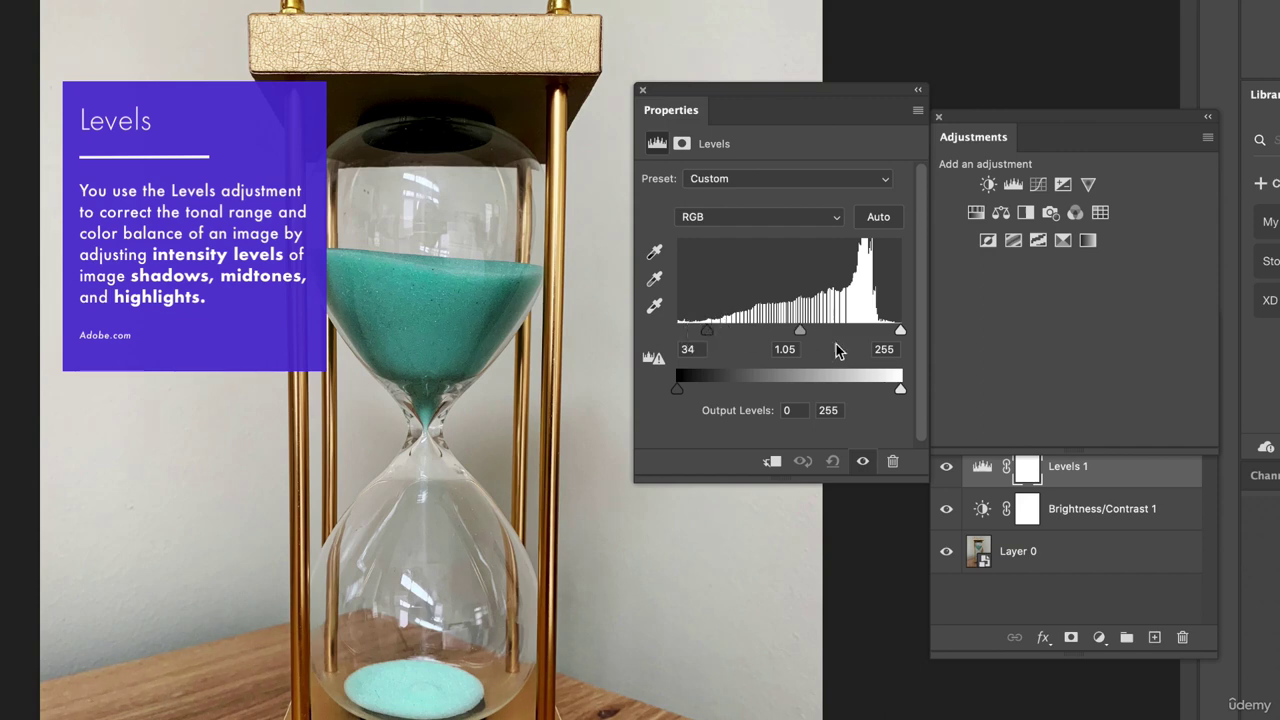
left_click_drag(900, 334, 857, 332)
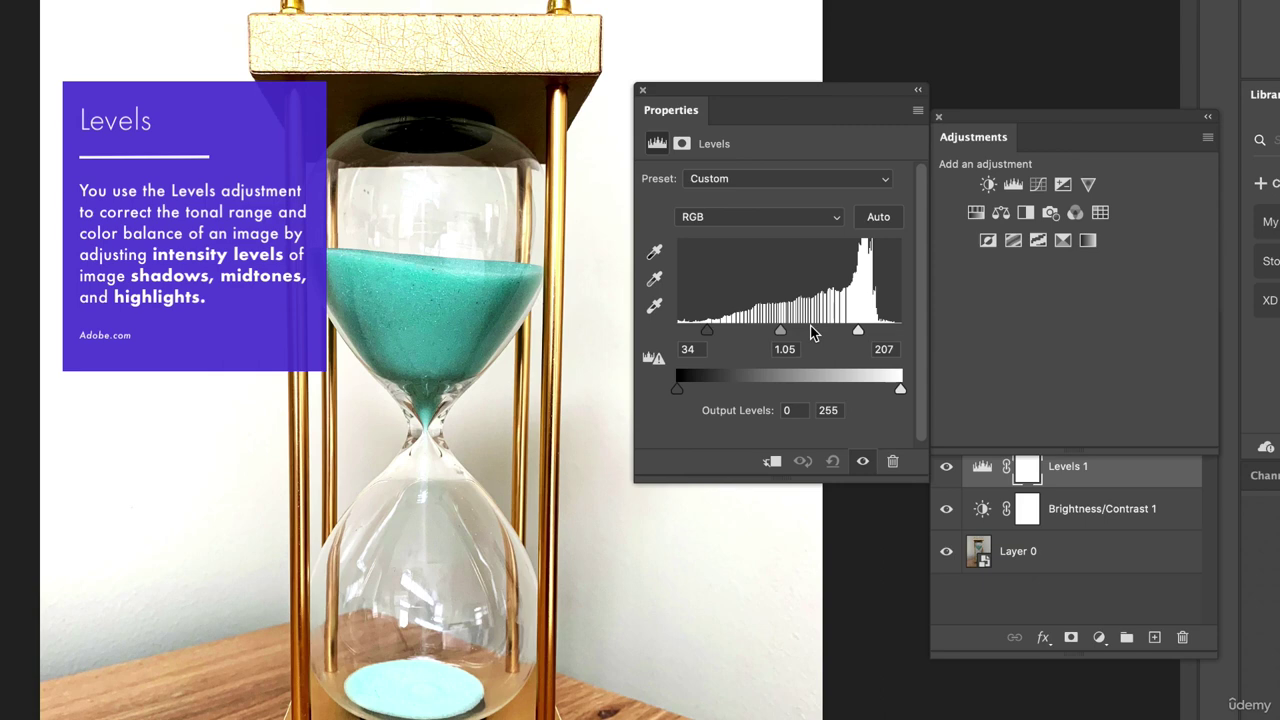
left_click_drag(707, 331, 698, 331)
left_click_drag(858, 331, 893, 334)
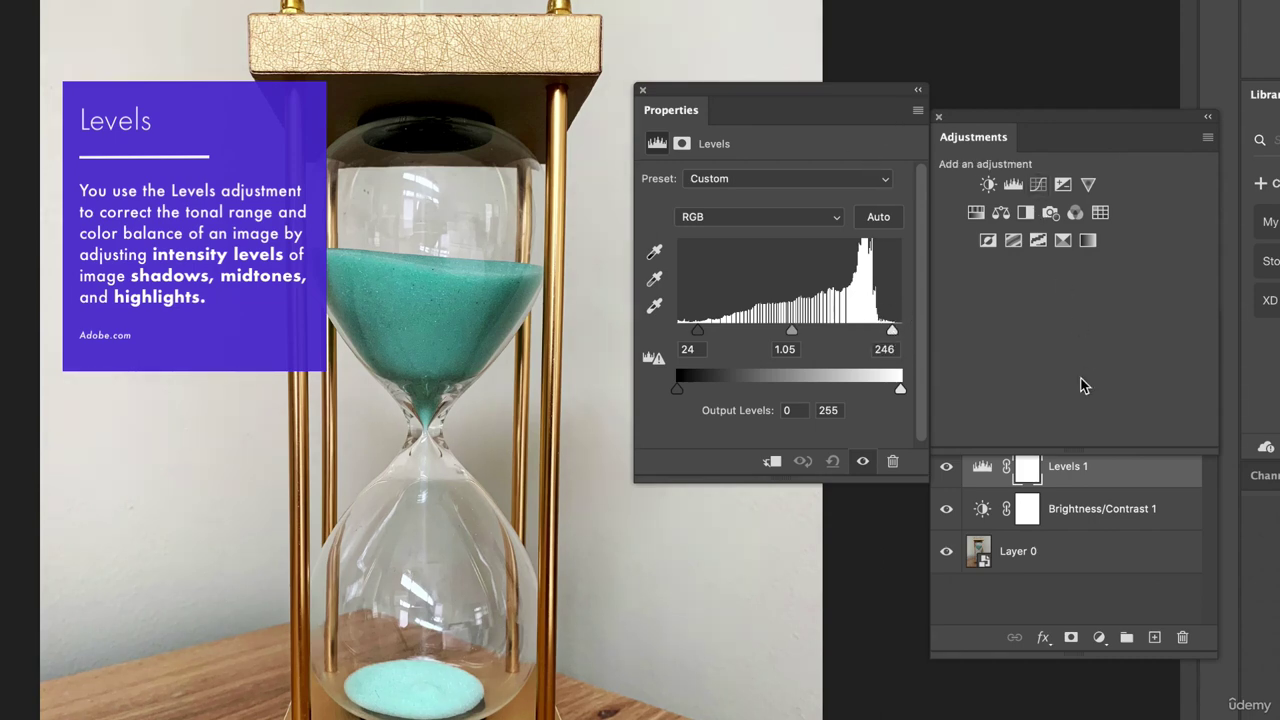
- Rearrange the floating Adjustments and Layers palettes so the Layers palette is fully uncovered
left_click_drag(1031, 117, 1035, 0)
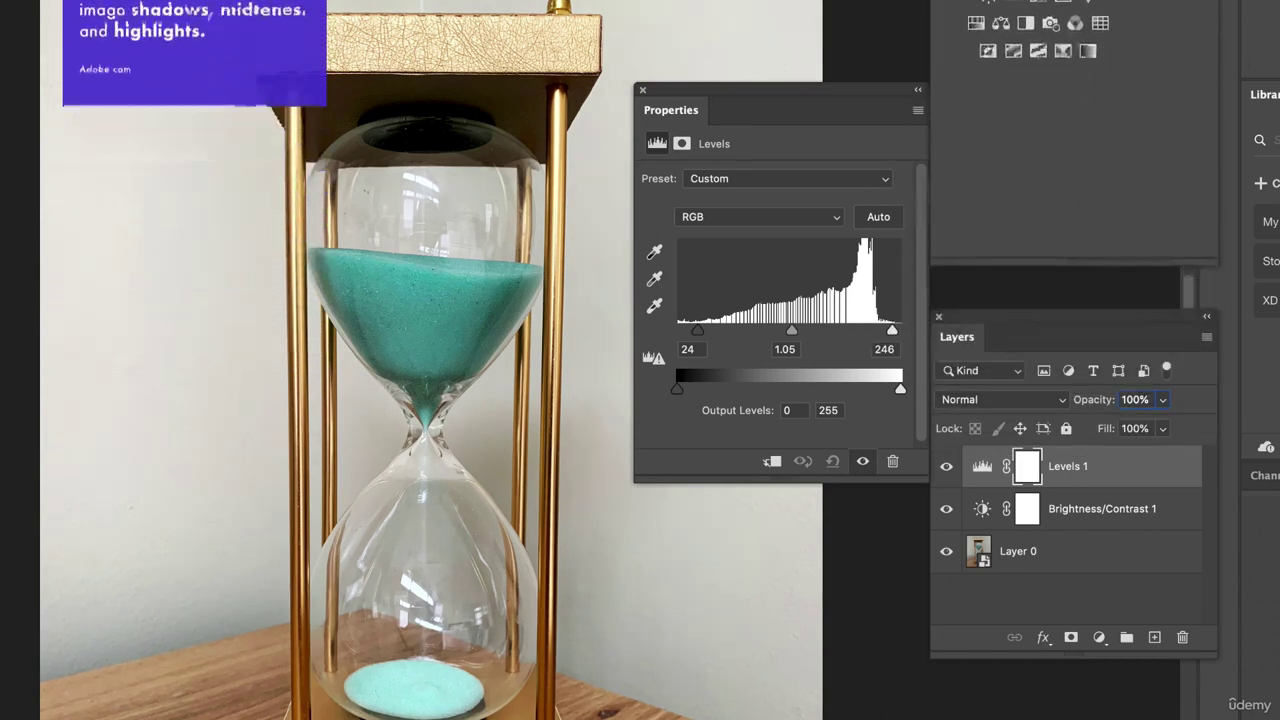
left_click_drag(1035, 328, 1031, 322)
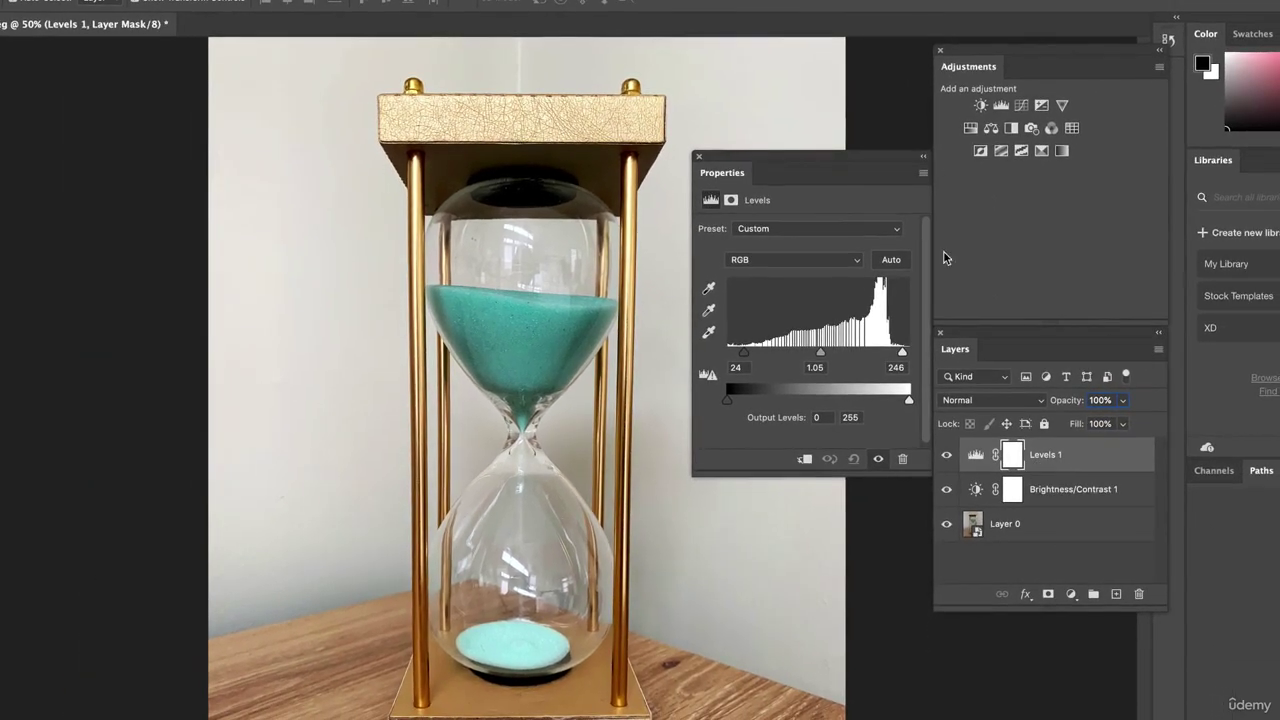
mouse_move(1069, 451)
left_mouse_down()
mouse_move(1076, 556)
mouse_move(1074, 450)
left_mouse_up()
- Examine the properties of Layer 0 and both adjustment layers, and compare them with the direct image adjustment commands
left_click(1029, 529)
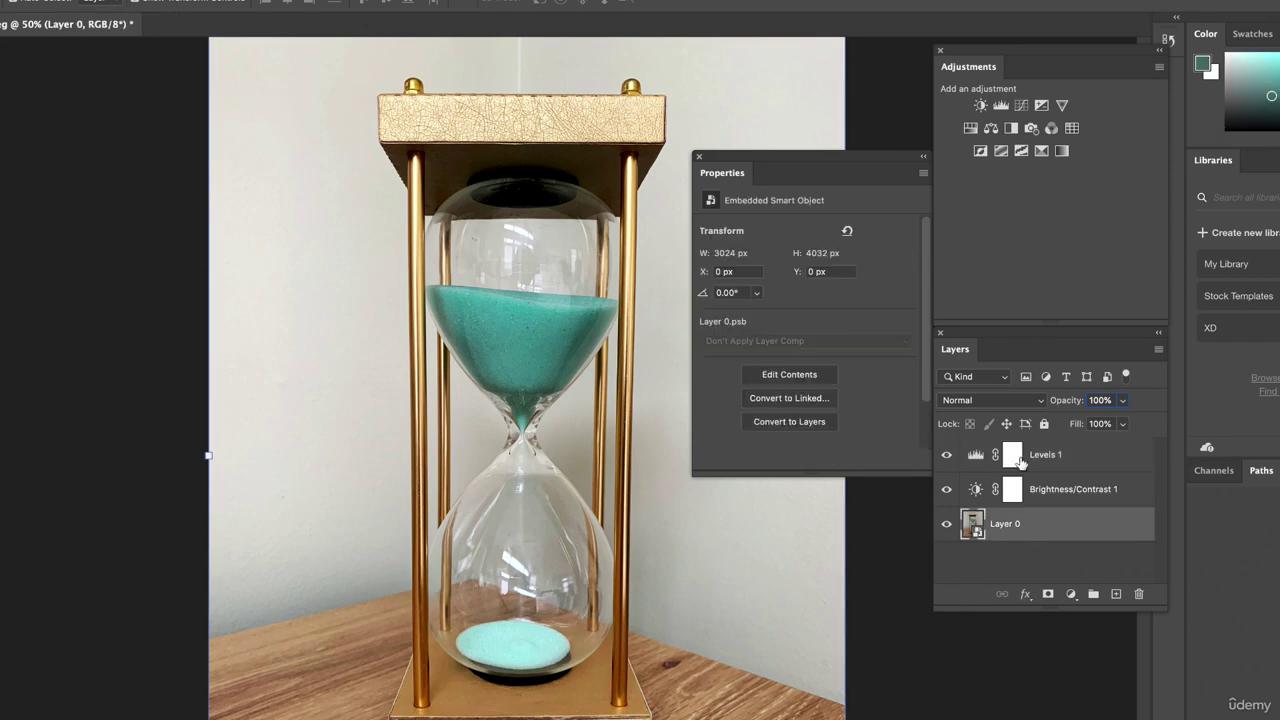
left_click(1043, 459)
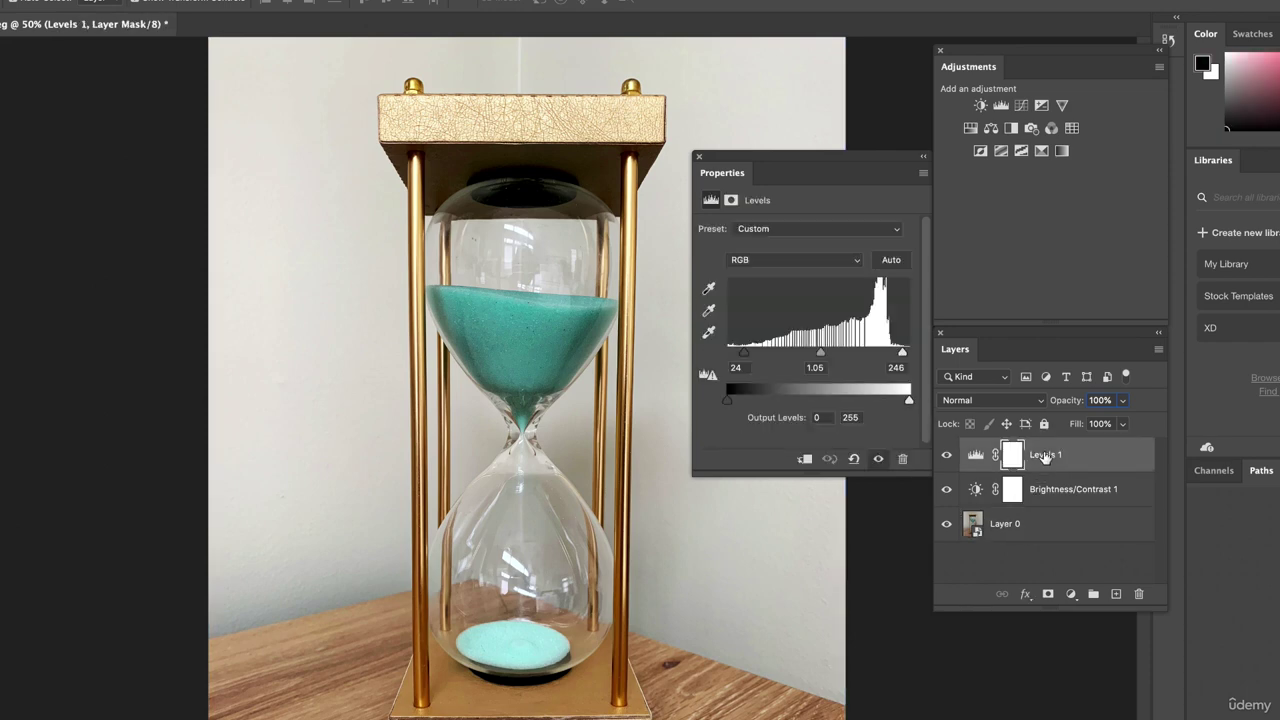
left_click(1059, 494)
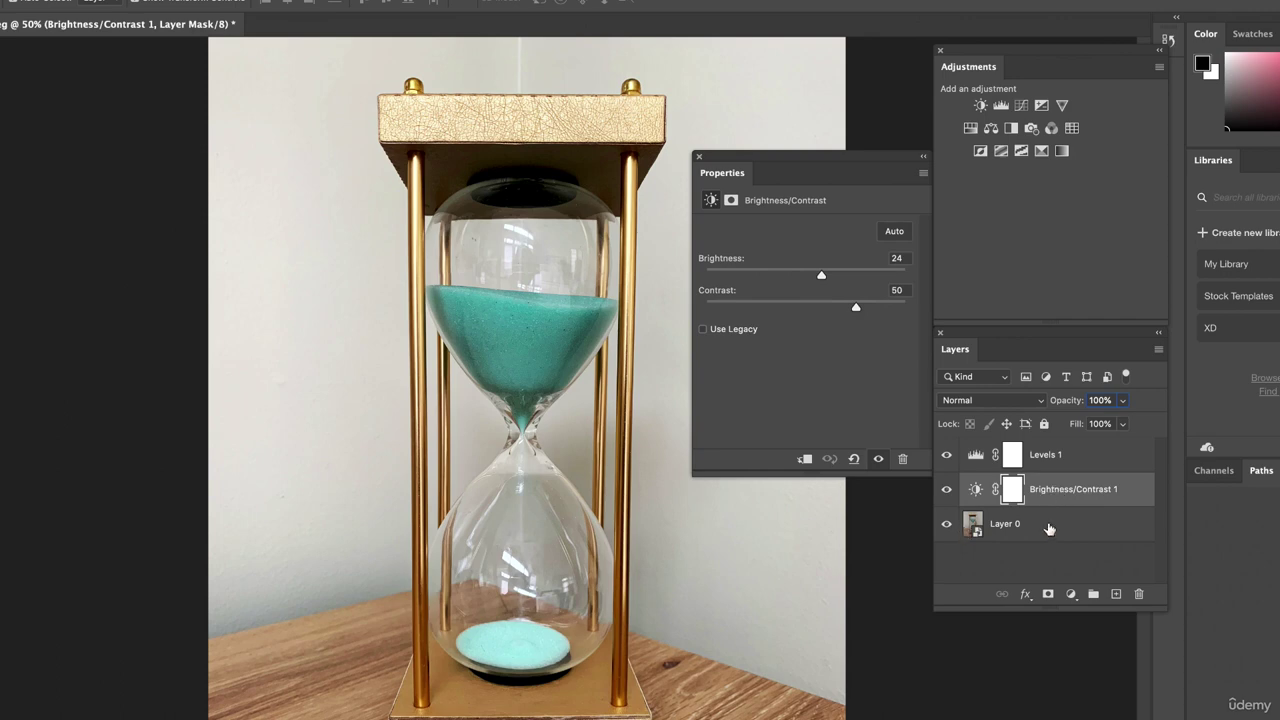
left_click(1039, 535)
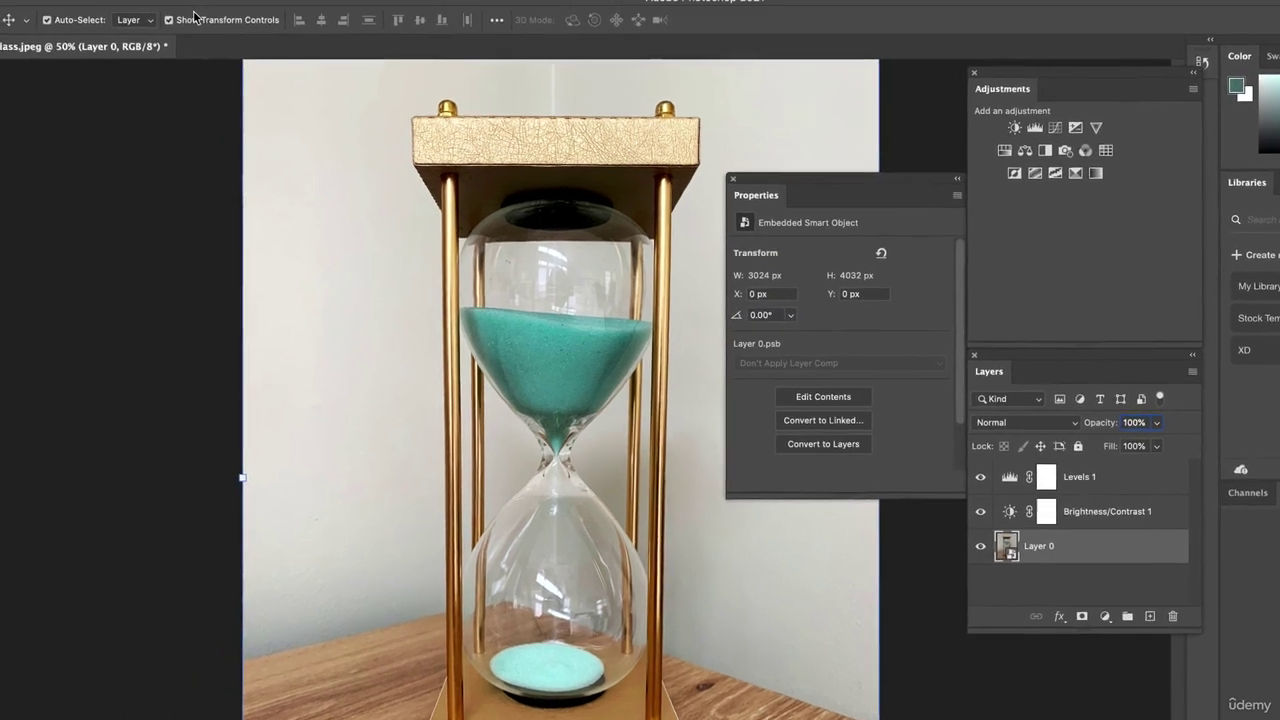
left_click(211, 9)
mouse_move(233, 56)
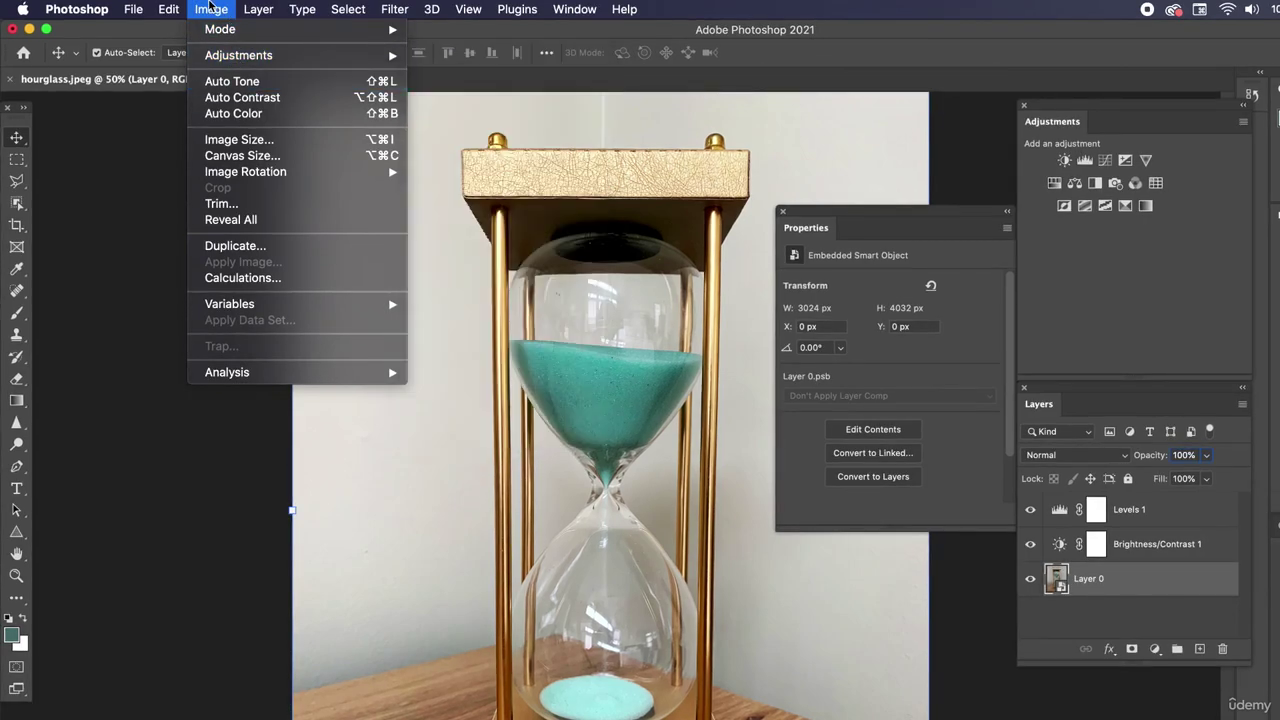
left_click(434, 244)
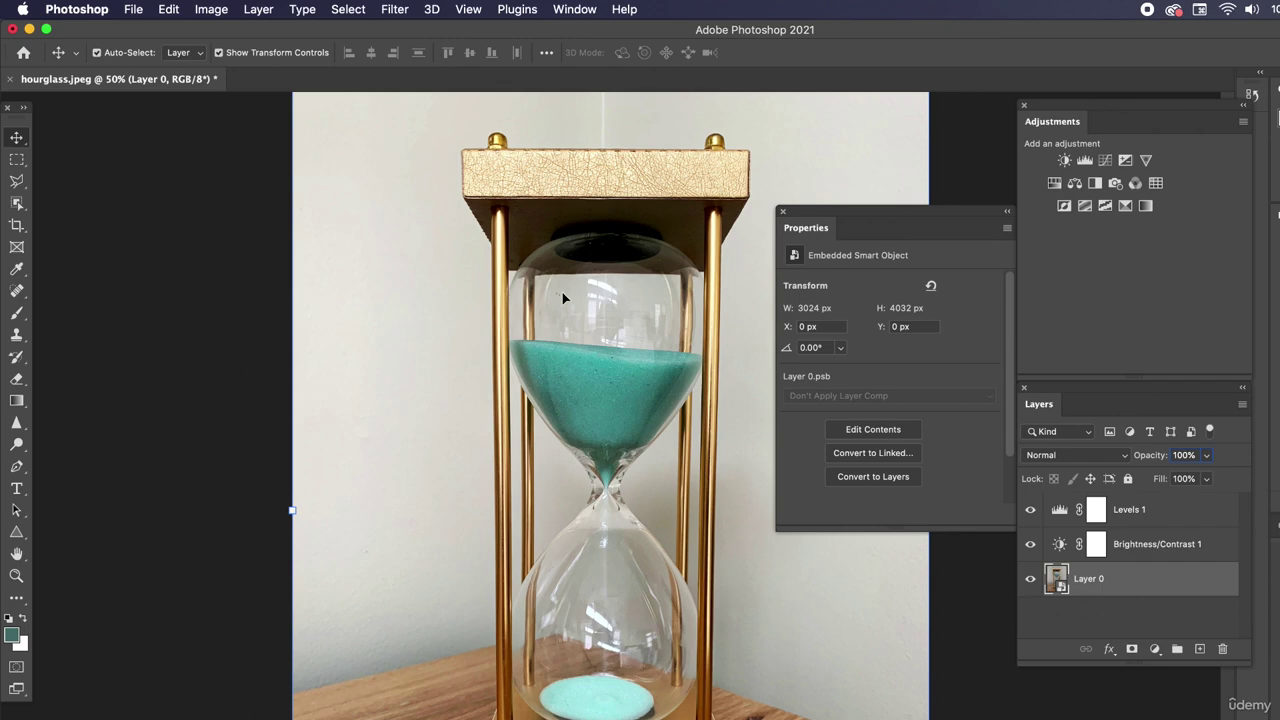
left_click(1062, 548)
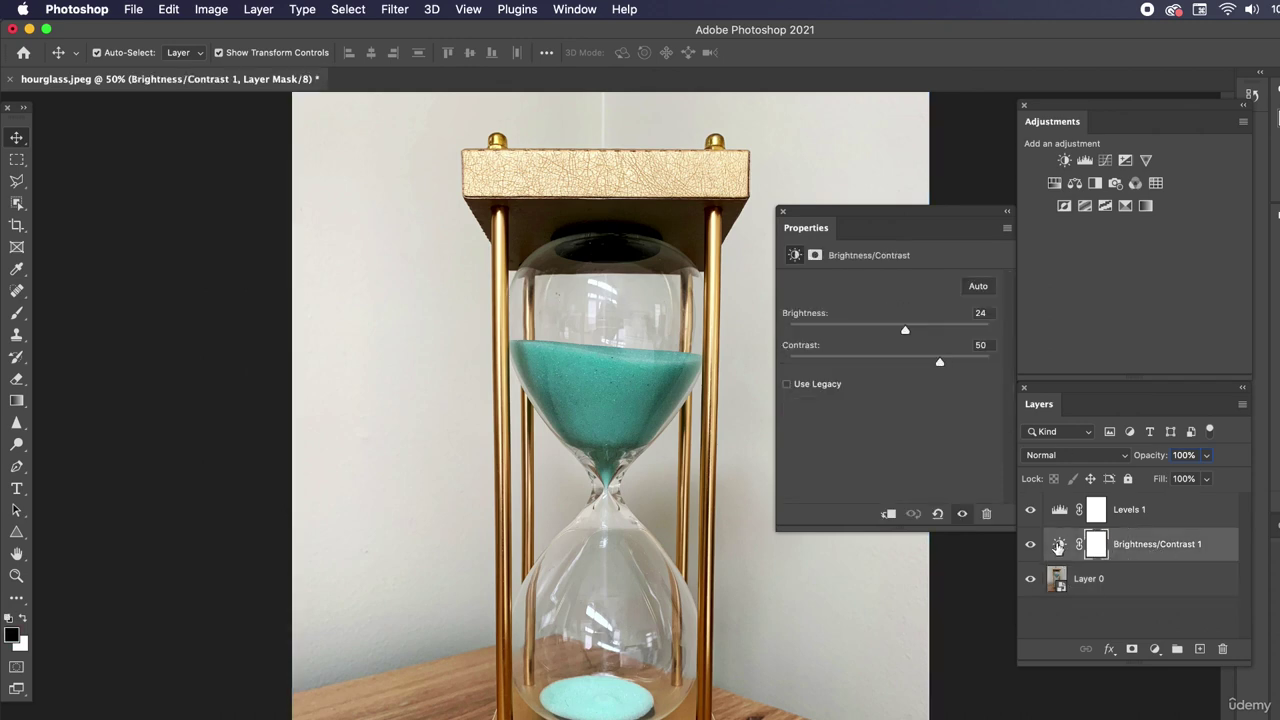
- Refine the Levels adjustment layer by setting the shadow input to 15 and the highlight input to 249
left_click(1137, 517)
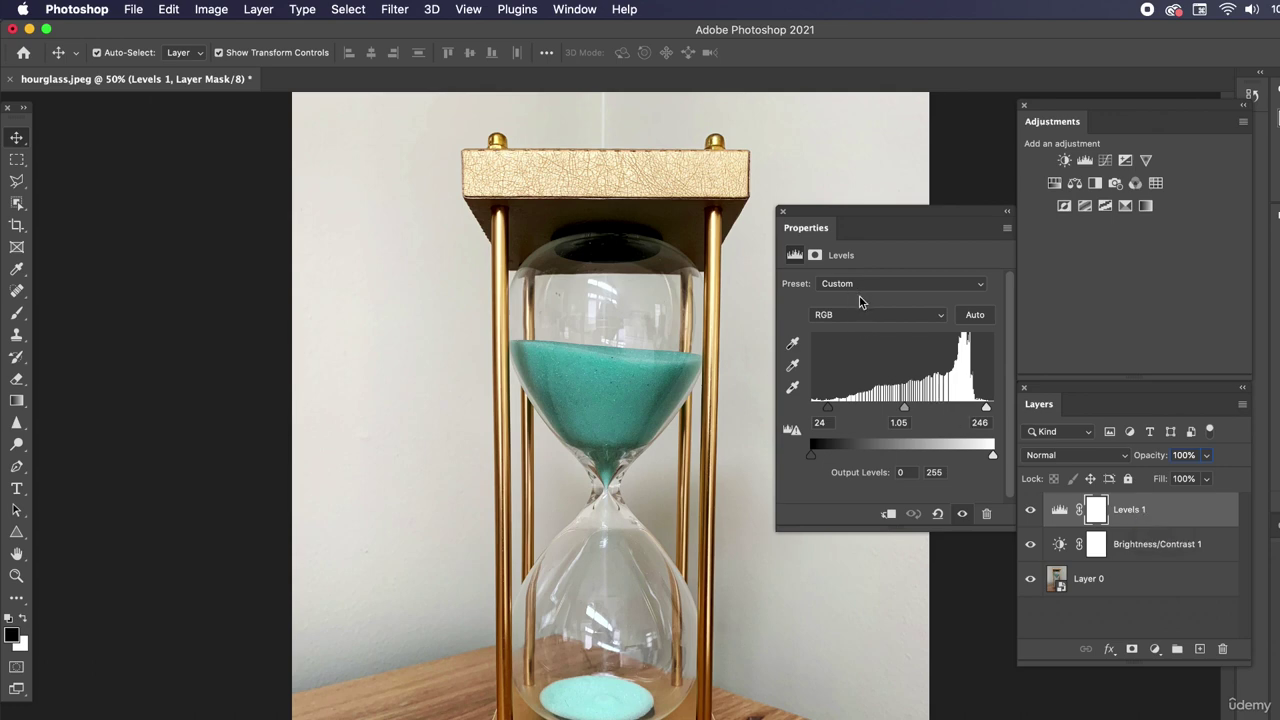
left_click_drag(829, 413, 819, 411)
left_click_drag(987, 410, 990, 409)
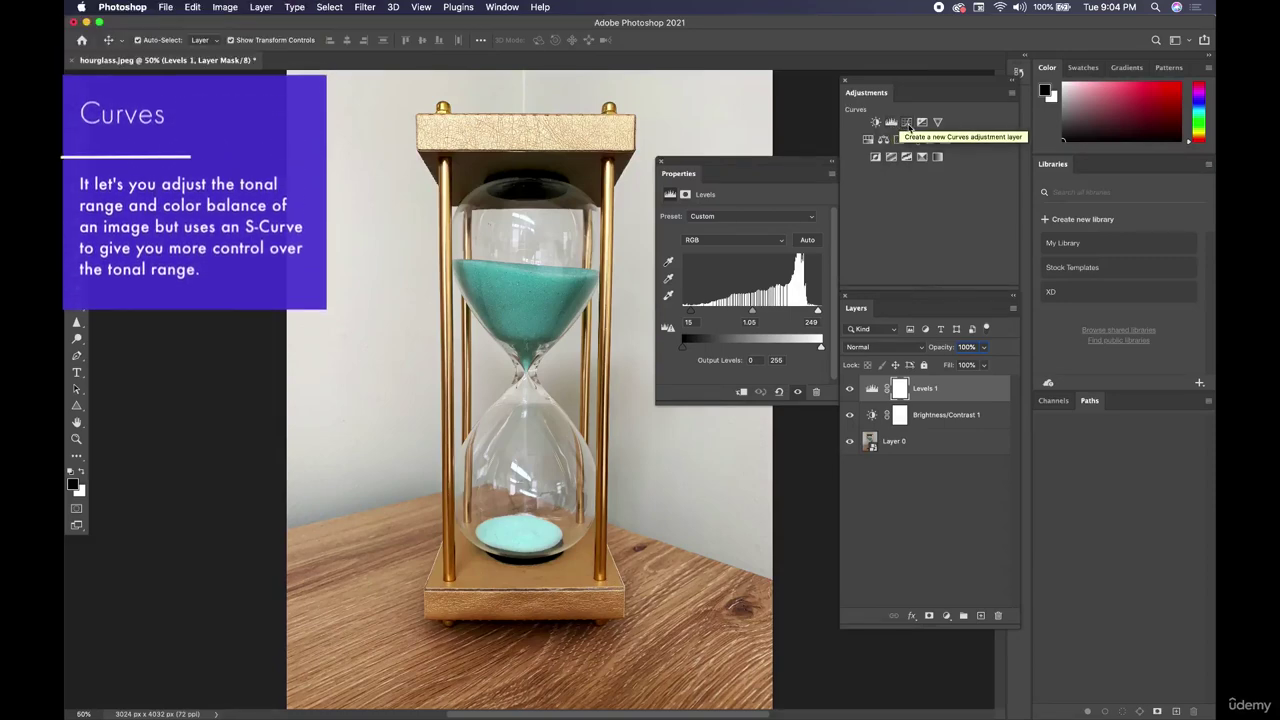
- Add a Curves adjustment layer above Levels 1 and raise the curve's shadows with a point near the black end
left_click(907, 123)
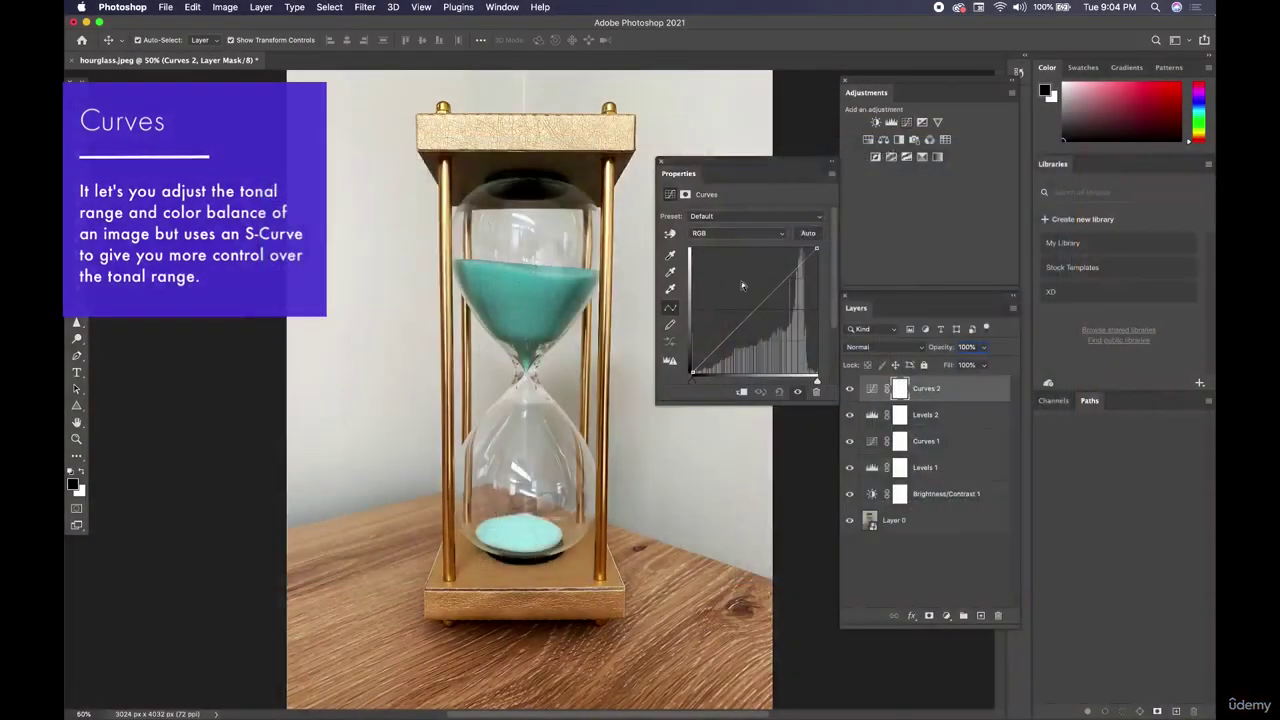
left_click(692, 380)
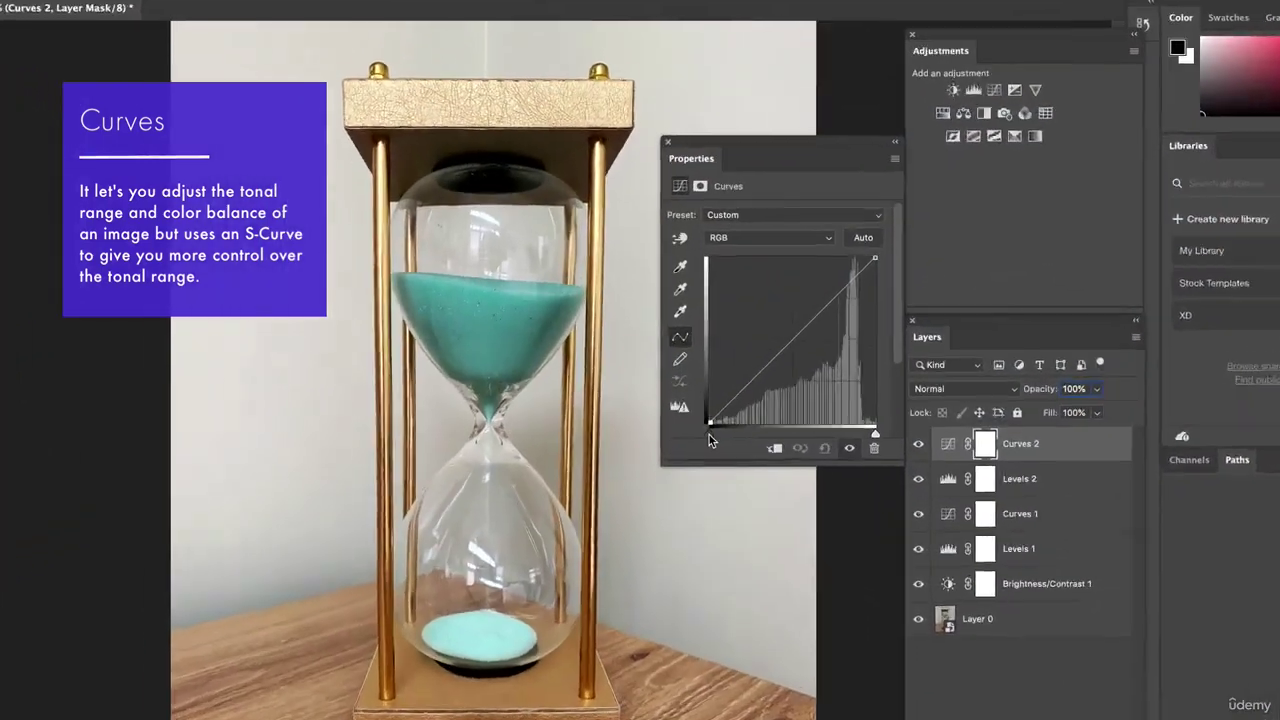
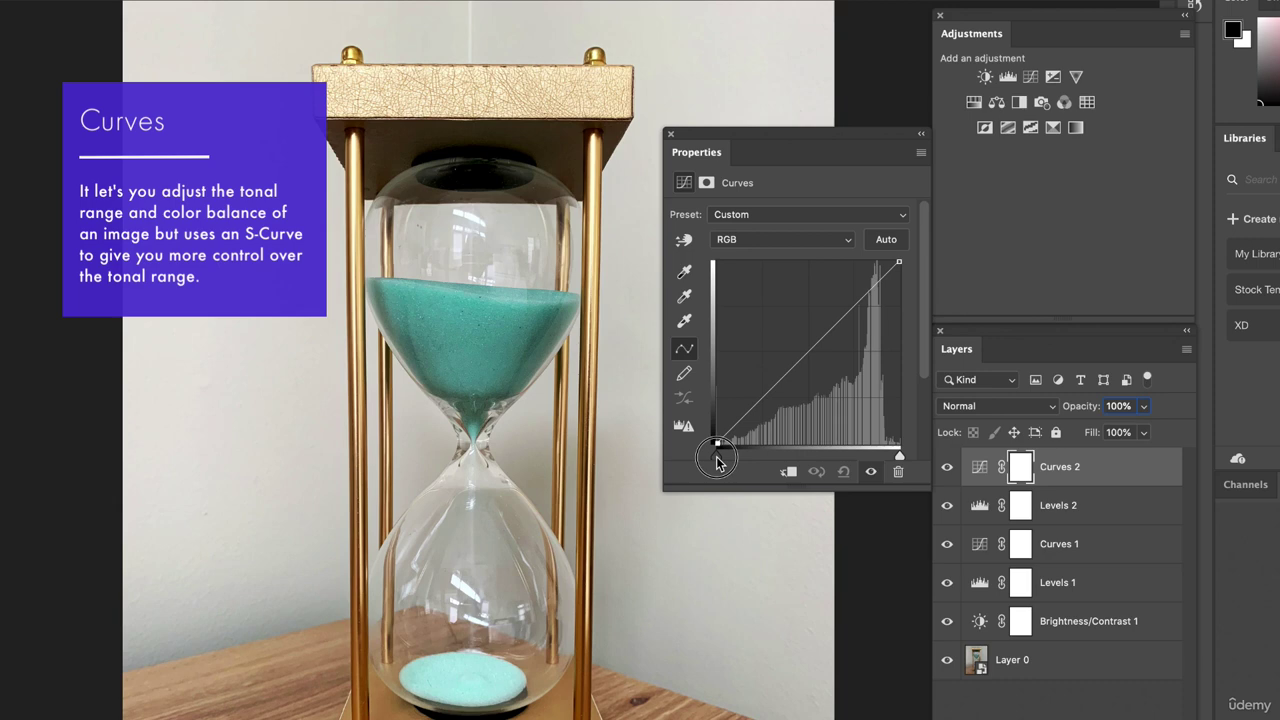
mouse_move(716, 459)
left_mouse_down()
mouse_move(768, 455)
mouse_move(705, 455)
left_mouse_up()
mouse_move(899, 453)
left_mouse_down()
mouse_move(834, 453)
mouse_move(899, 455)
left_mouse_up()
mouse_move(736, 414)
left_mouse_down()
mouse_move(734, 396)
mouse_move(730, 423)
left_mouse_up()
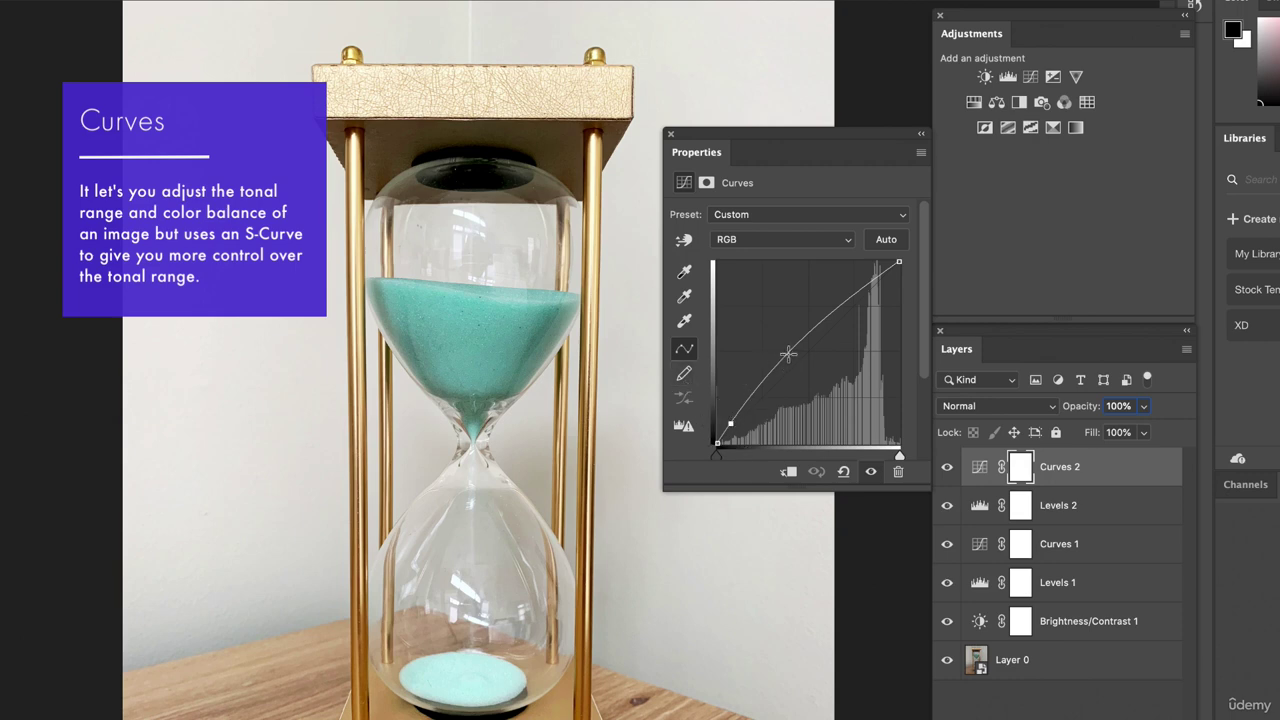
- Shape the upper half of the Curves 2 curve with added points in the midtones, lighter tones and highlights
mouse_move(798, 343)
left_mouse_down()
mouse_move(792, 322)
mouse_move(798, 359)
left_mouse_up()
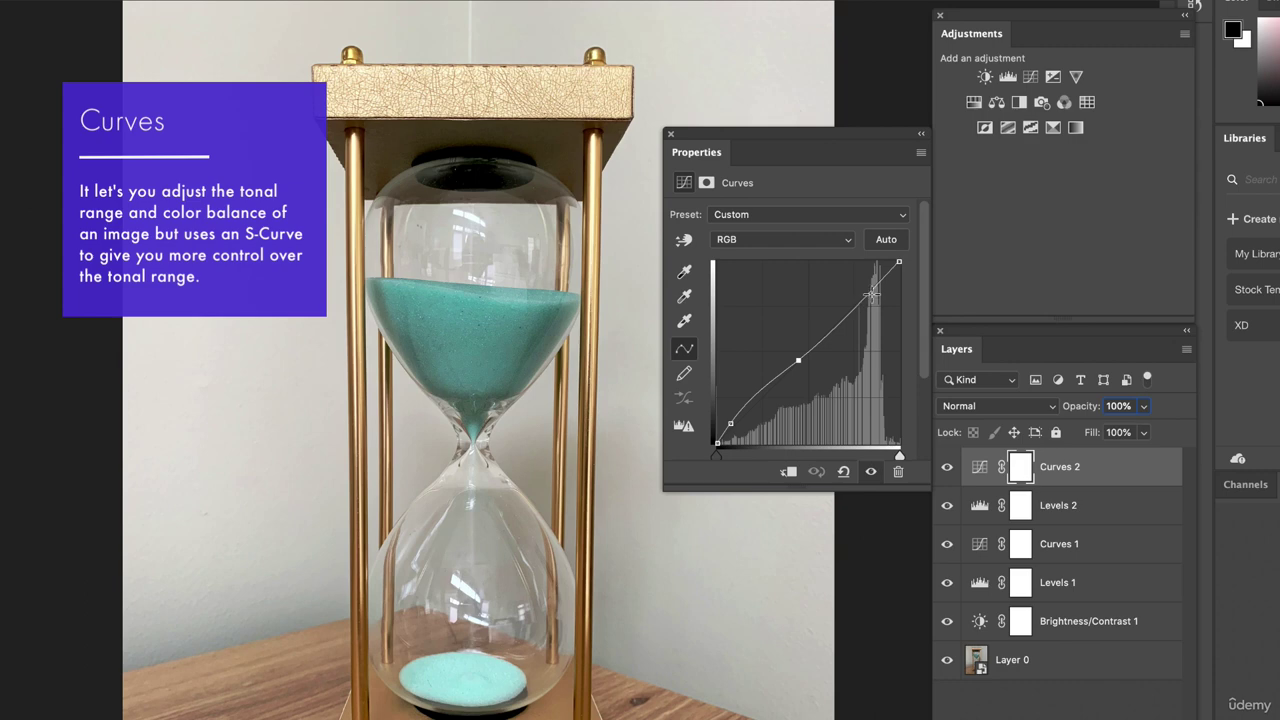
mouse_move(862, 300)
left_mouse_down()
mouse_move(872, 308)
mouse_move(871, 267)
mouse_move(864, 292)
left_mouse_up()
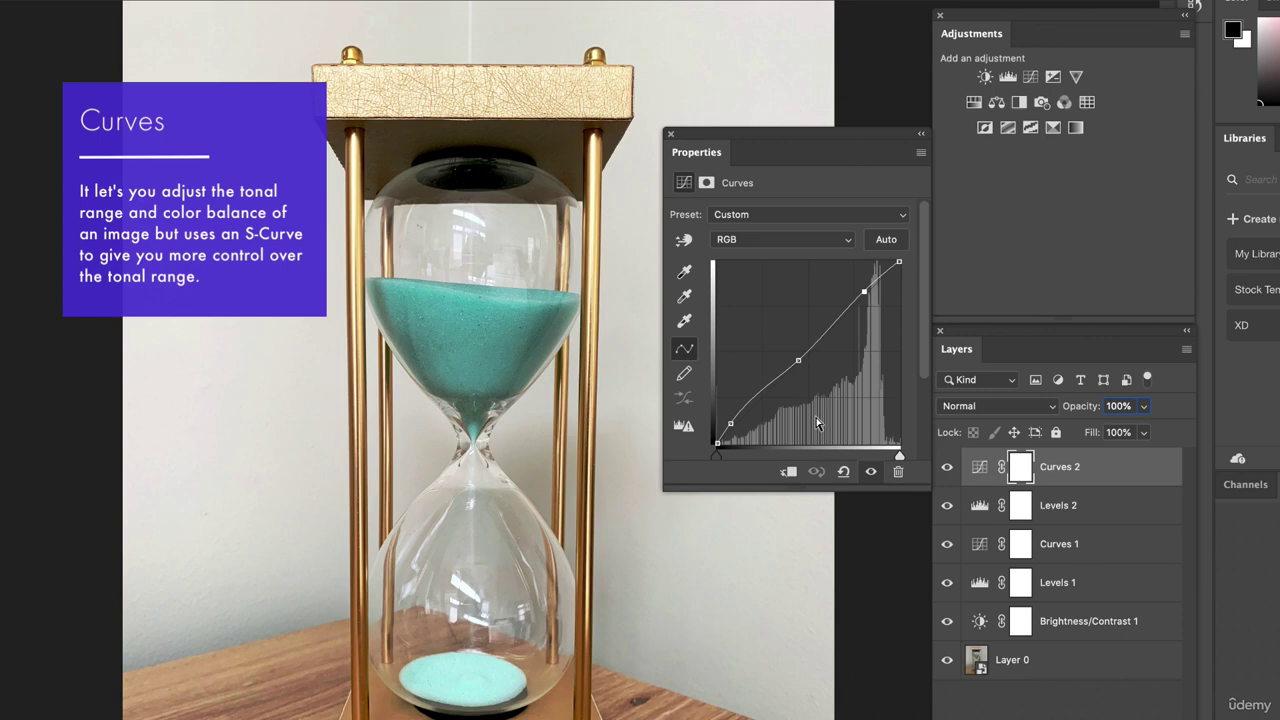
left_click(830, 315)
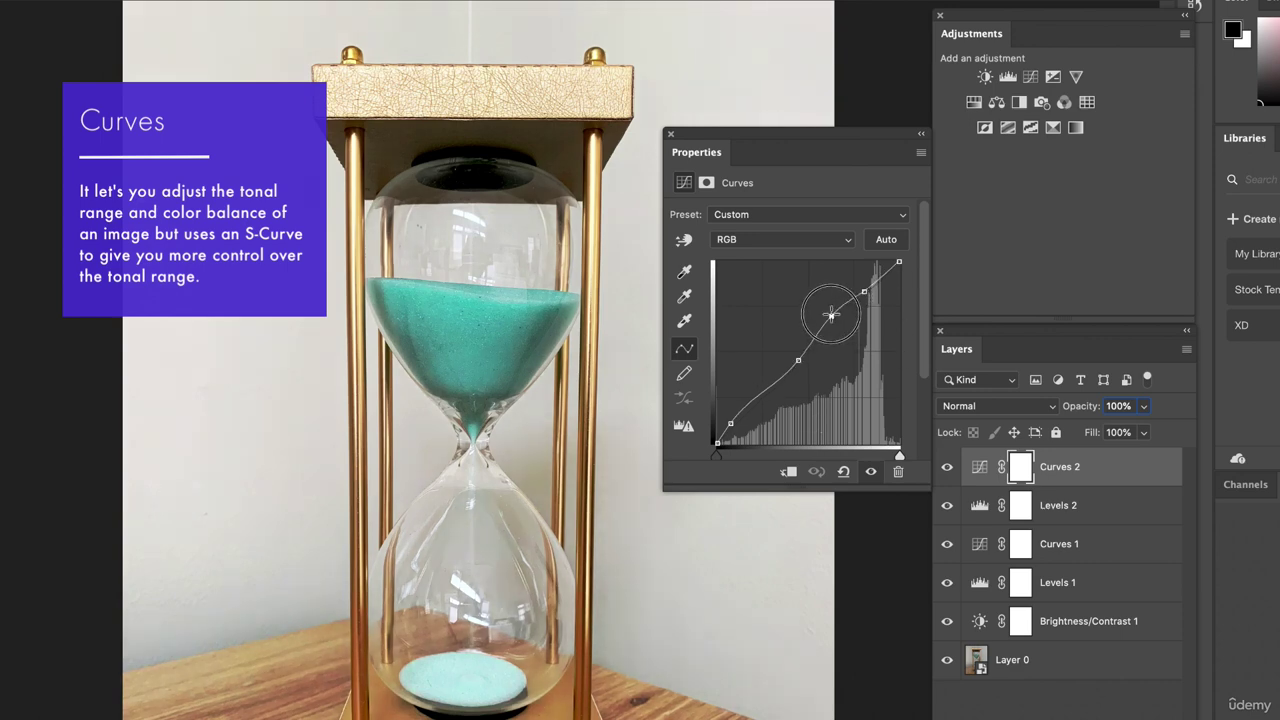
mouse_move(830, 315)
left_mouse_down()
mouse_move(841, 331)
mouse_move(832, 314)
left_mouse_up()
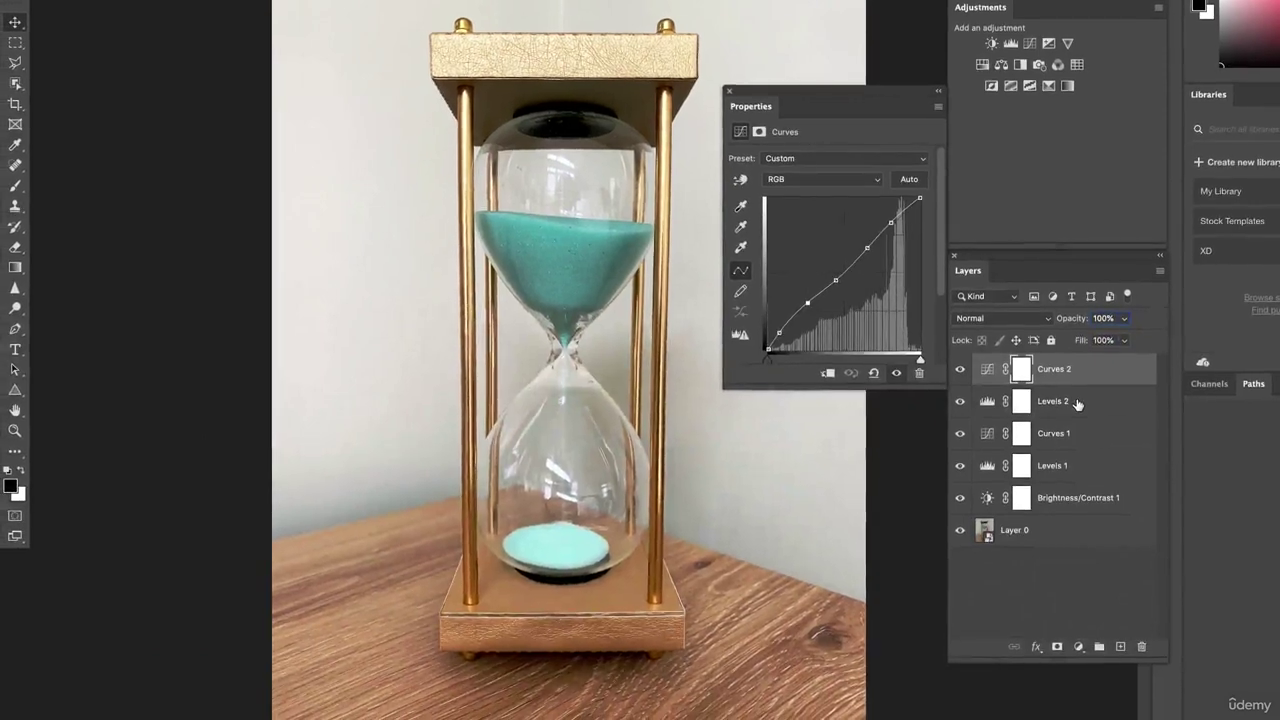
- Delete the Levels 2 and Curves 2 layers, and shape the Curves 1 curve with points from shadows to highlights
left_click_drag(1077, 403, 1142, 646)
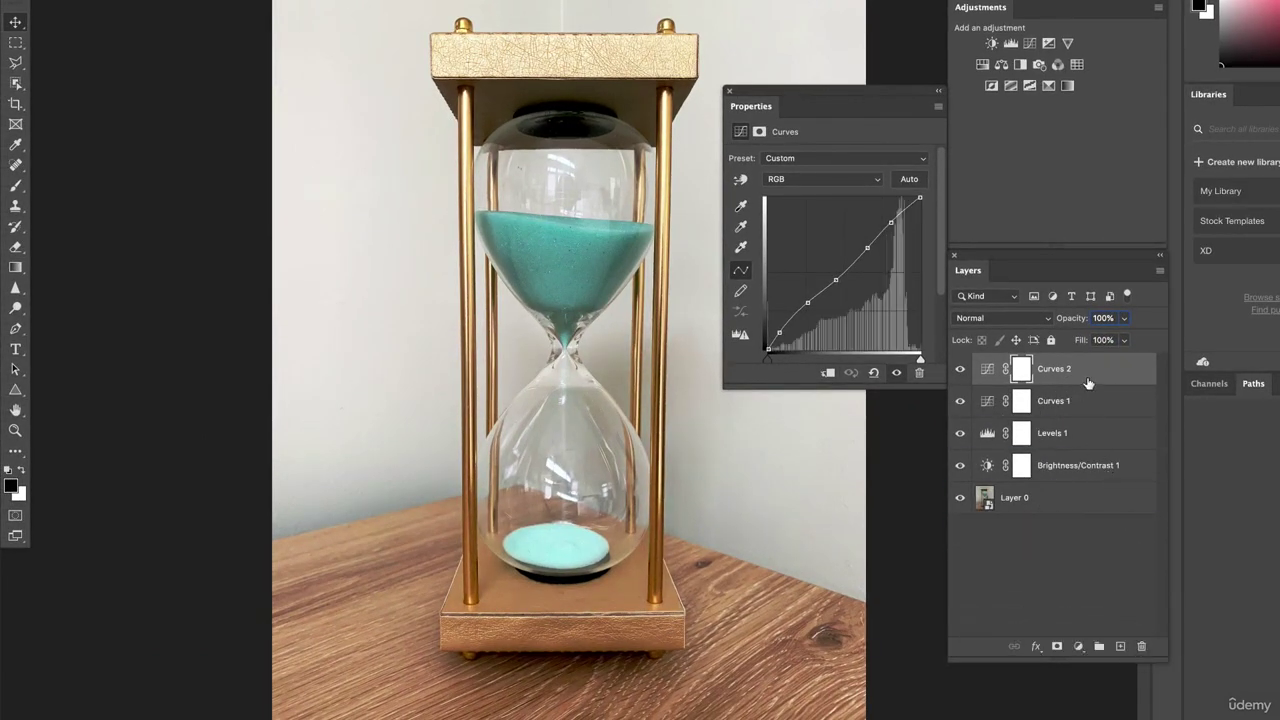
left_click_drag(1088, 383, 1141, 646)
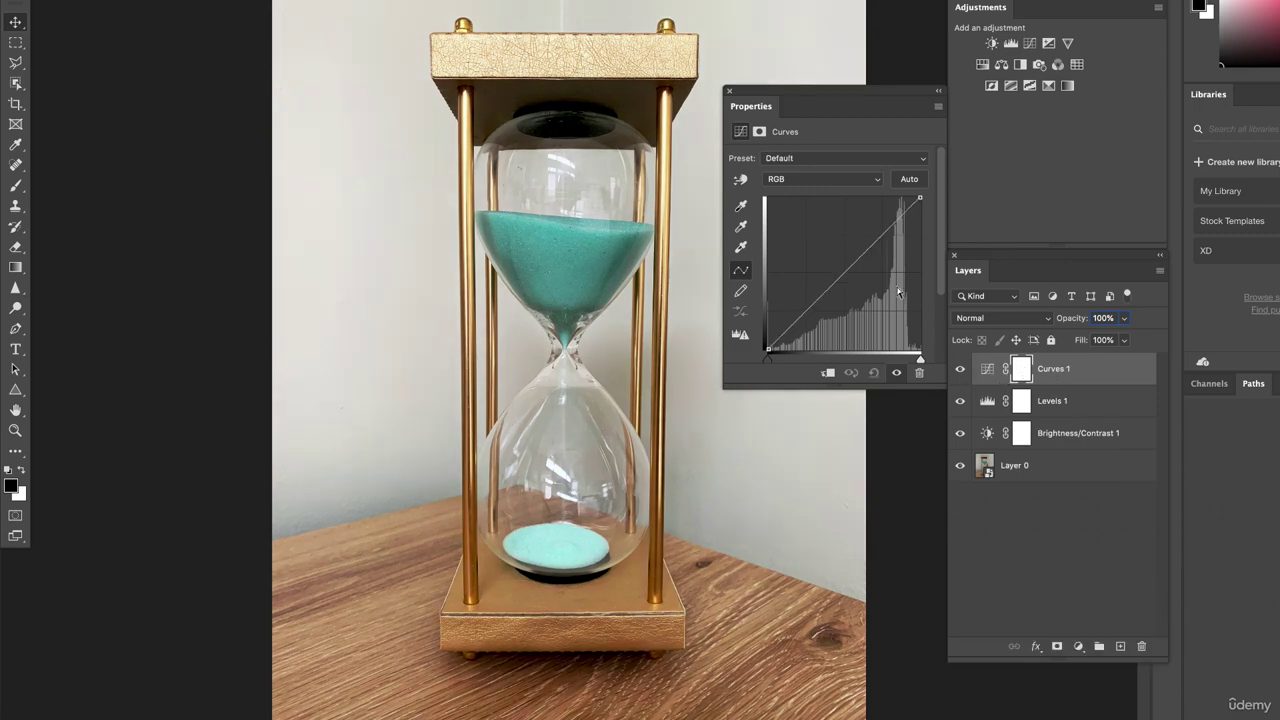
left_click(841, 274)
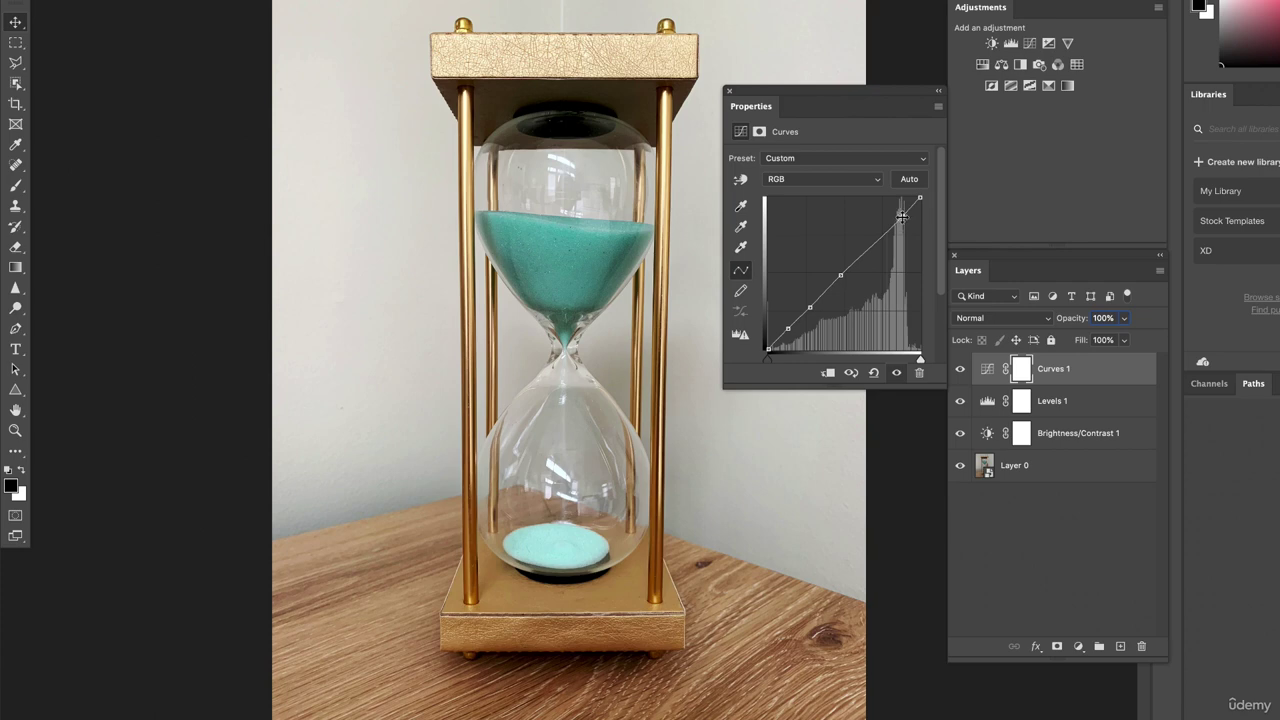
left_click_drag(902, 214, 901, 214)
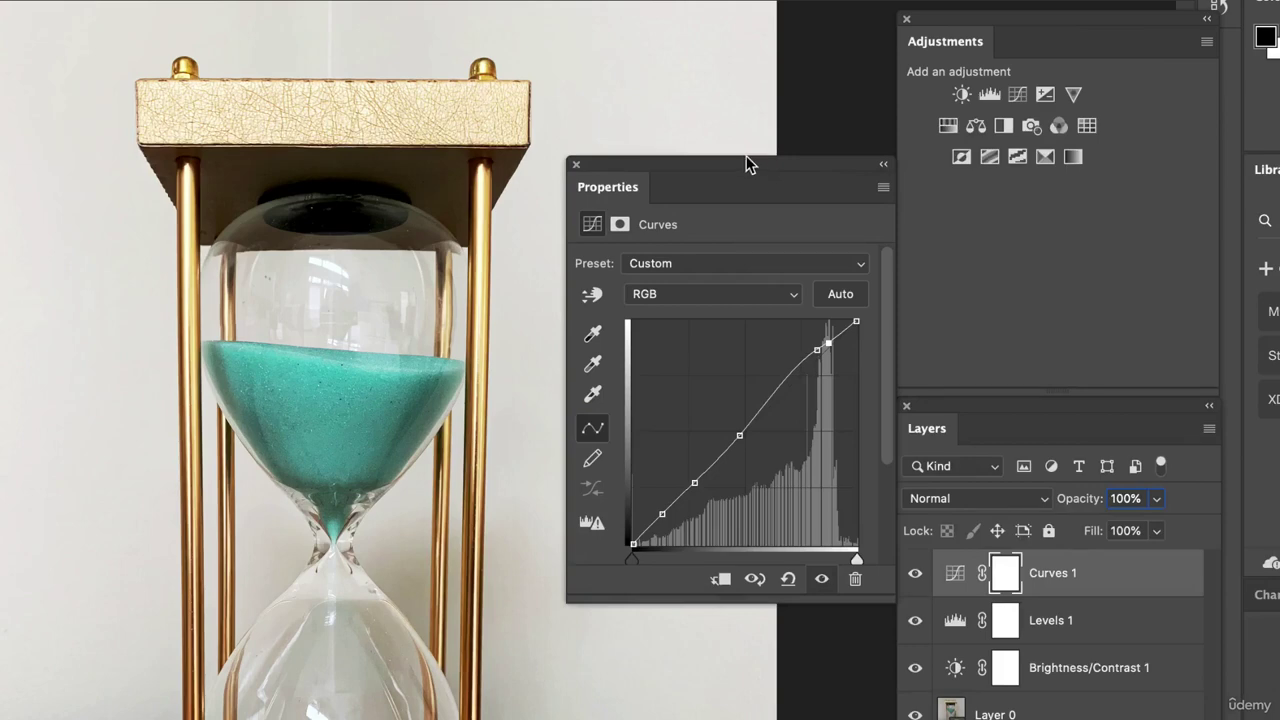
- Add an Exposure adjustment layer to the hourglass photo and test extreme overexposure, -19.66 and +0.17, returning the exposure to neutral
left_click(1044, 96)
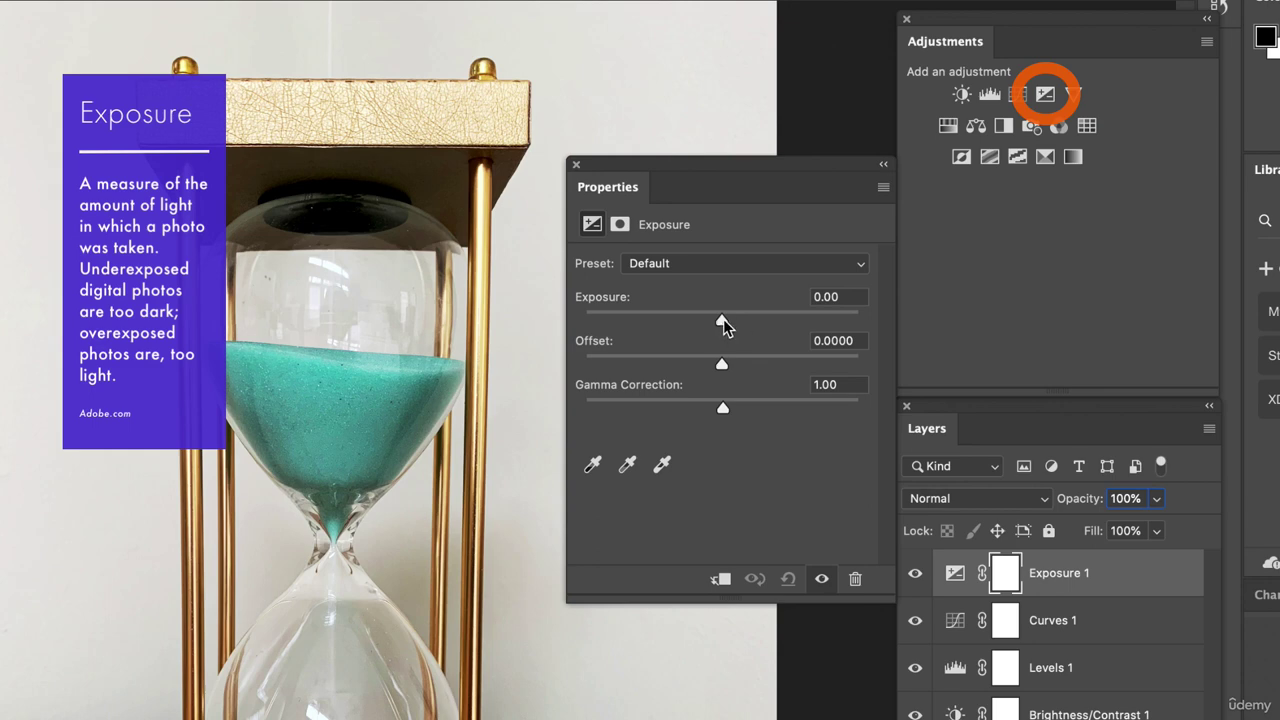
left_click_drag(723, 319, 836, 326)
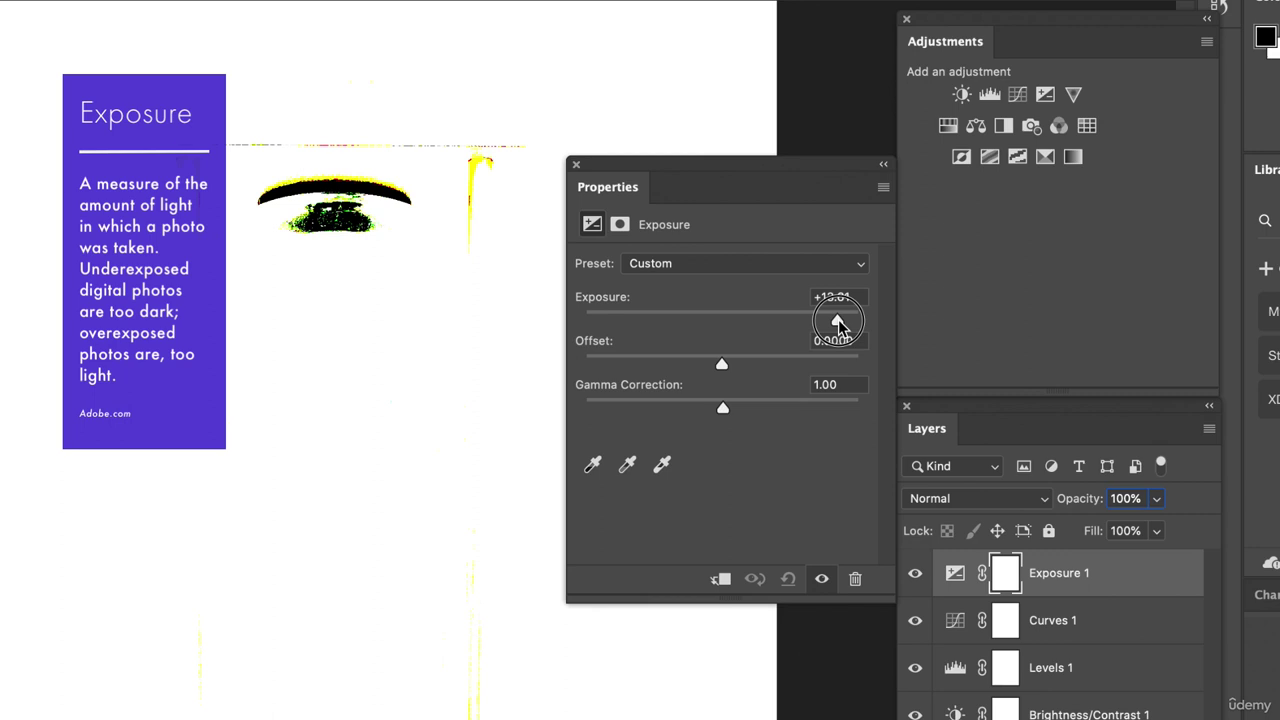
left_click_drag(838, 322, 587, 322)
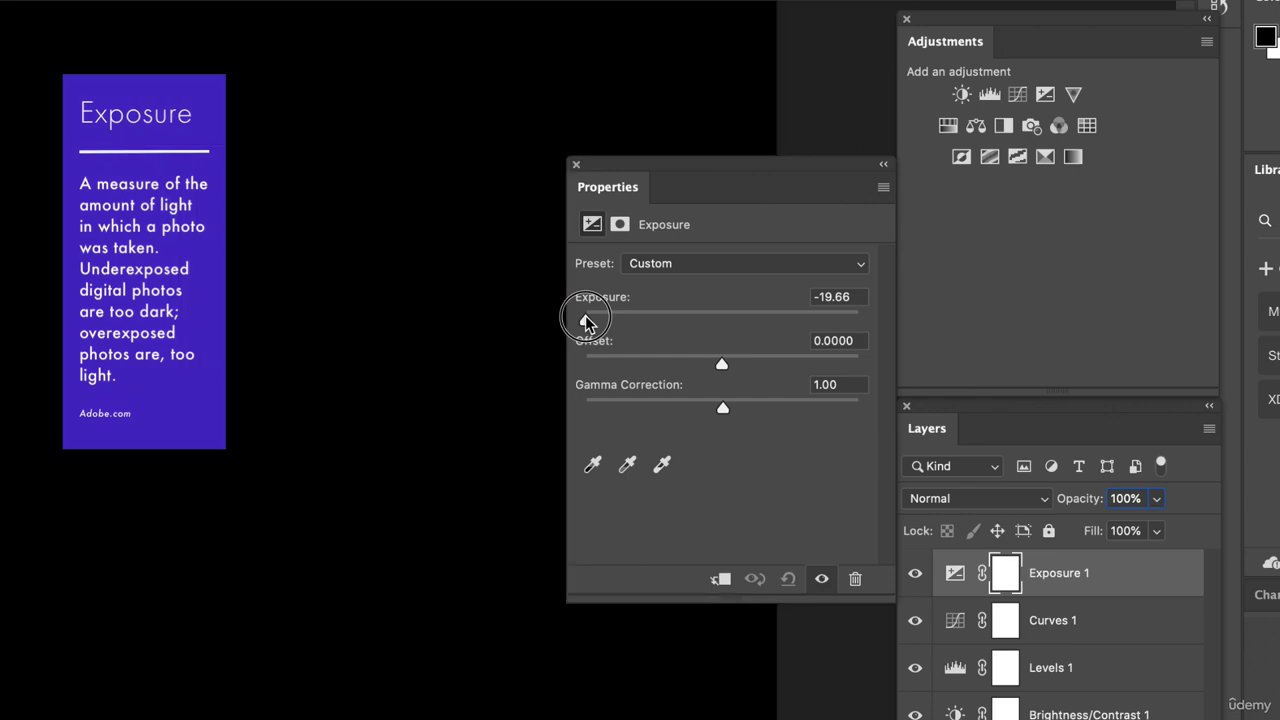
left_click_drag(586, 321, 722, 322)
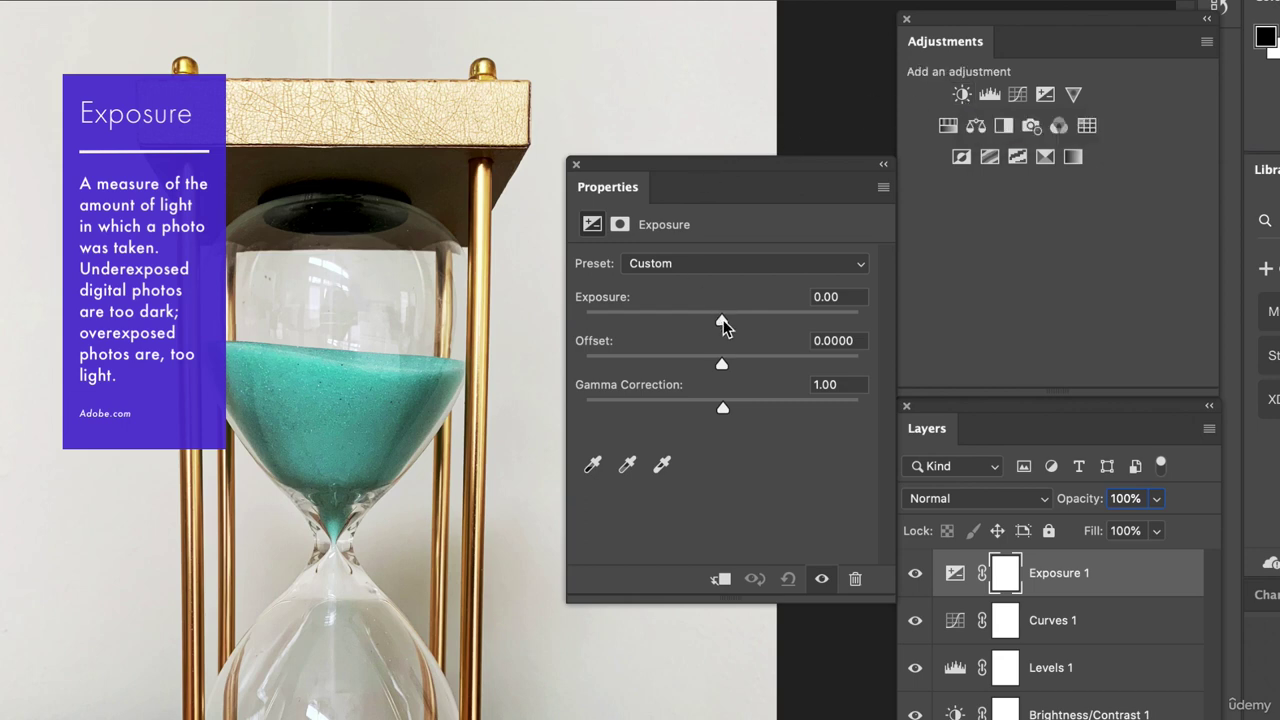
left_click_drag(724, 322, 727, 325)
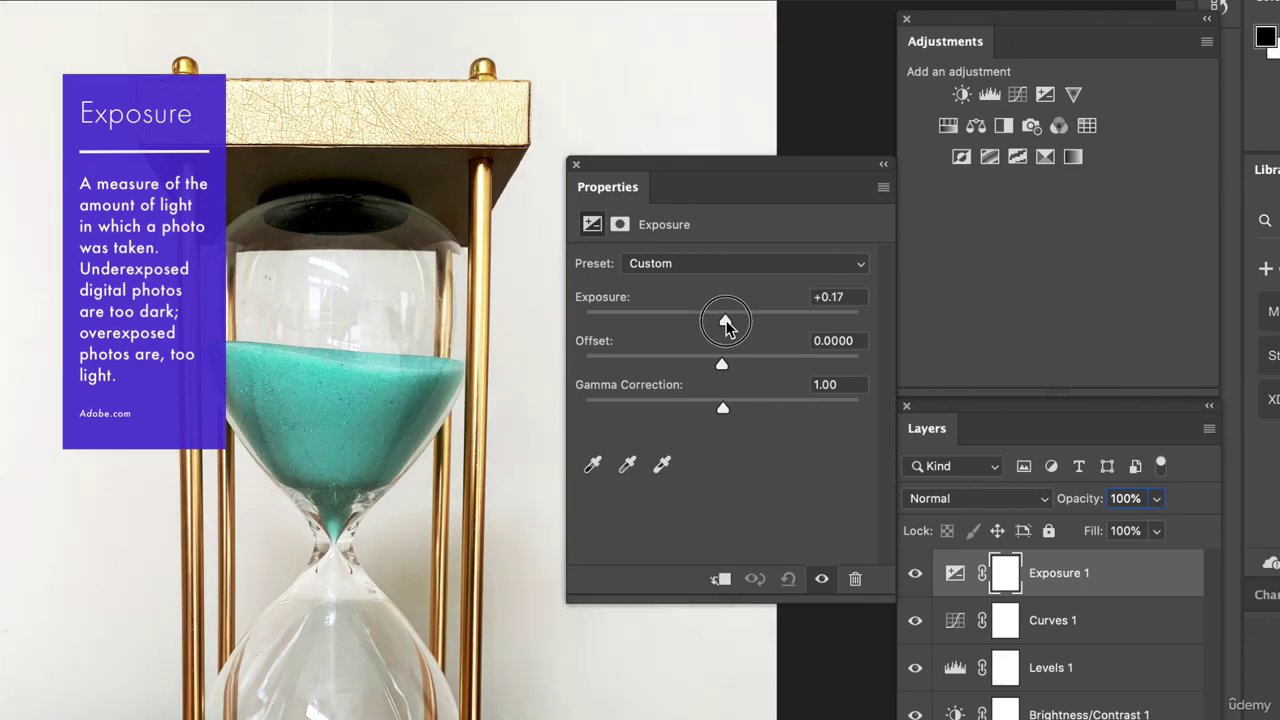
left_click_drag(725, 320, 721, 320)
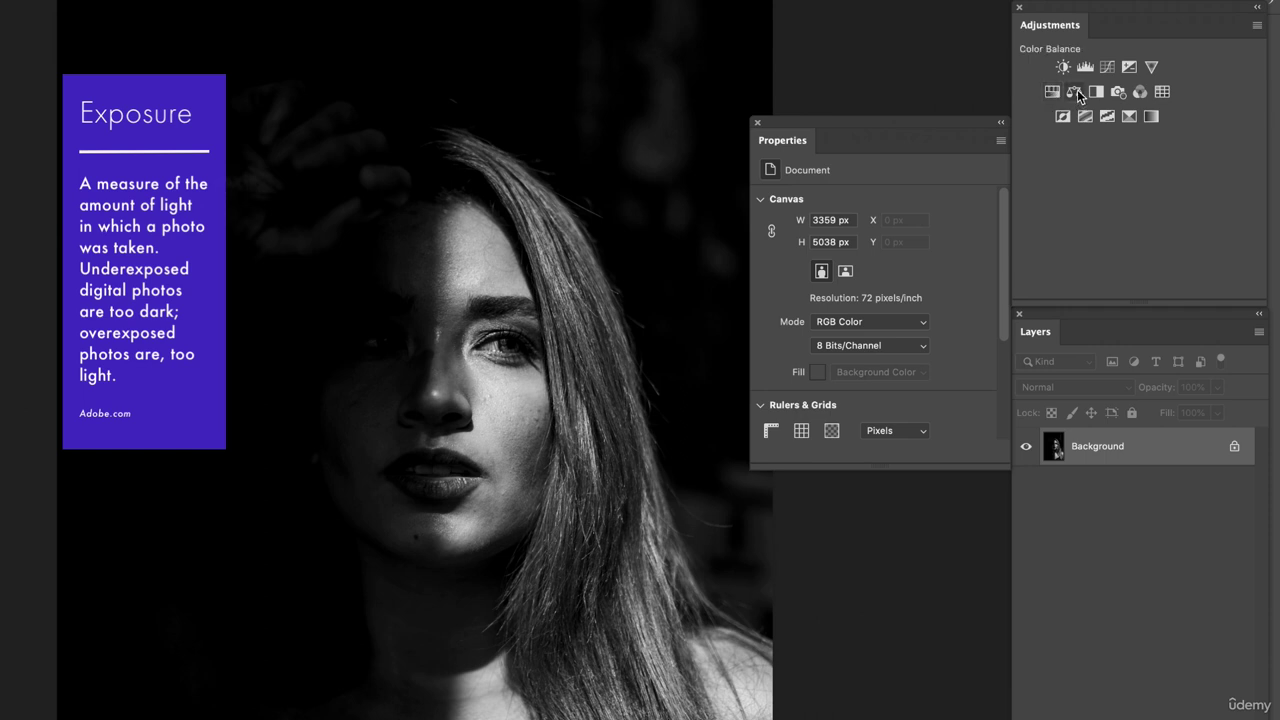
- Add an Exposure adjustment layer to the black-and-white portrait, try an exposure of +2.52, and reduce it to +0.39
left_click(1129, 67)
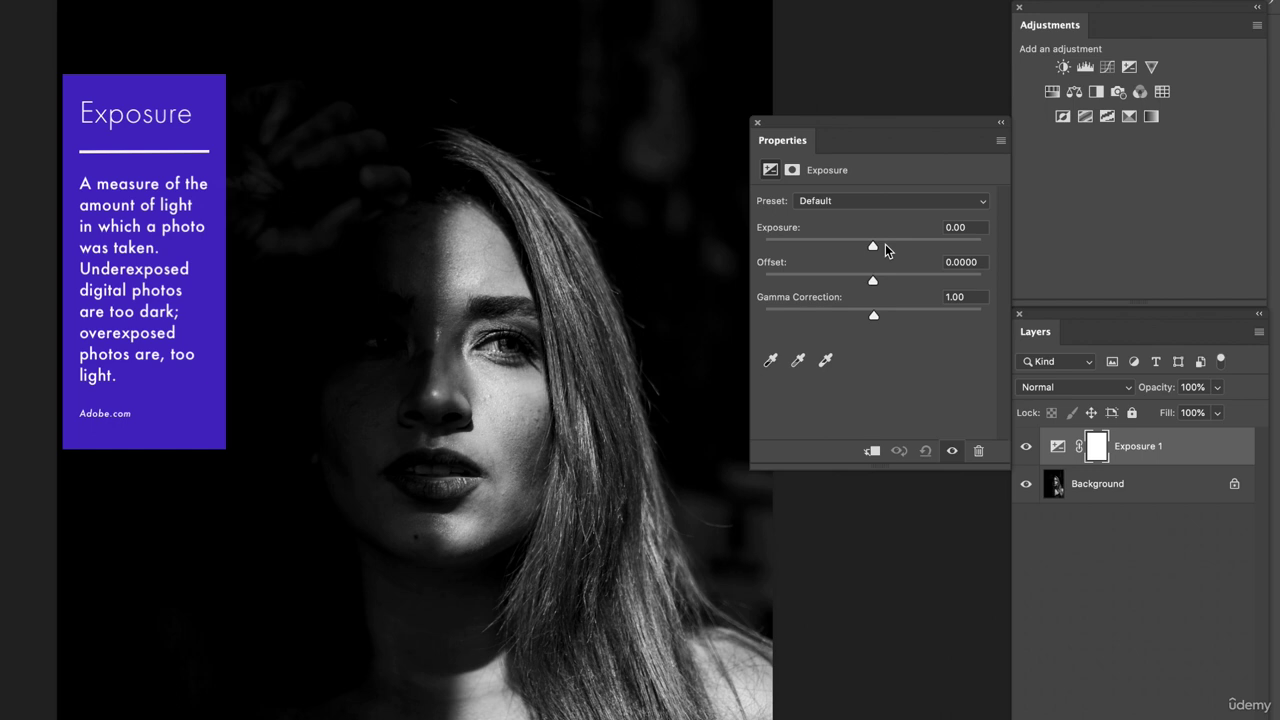
left_click_drag(874, 248, 914, 250)
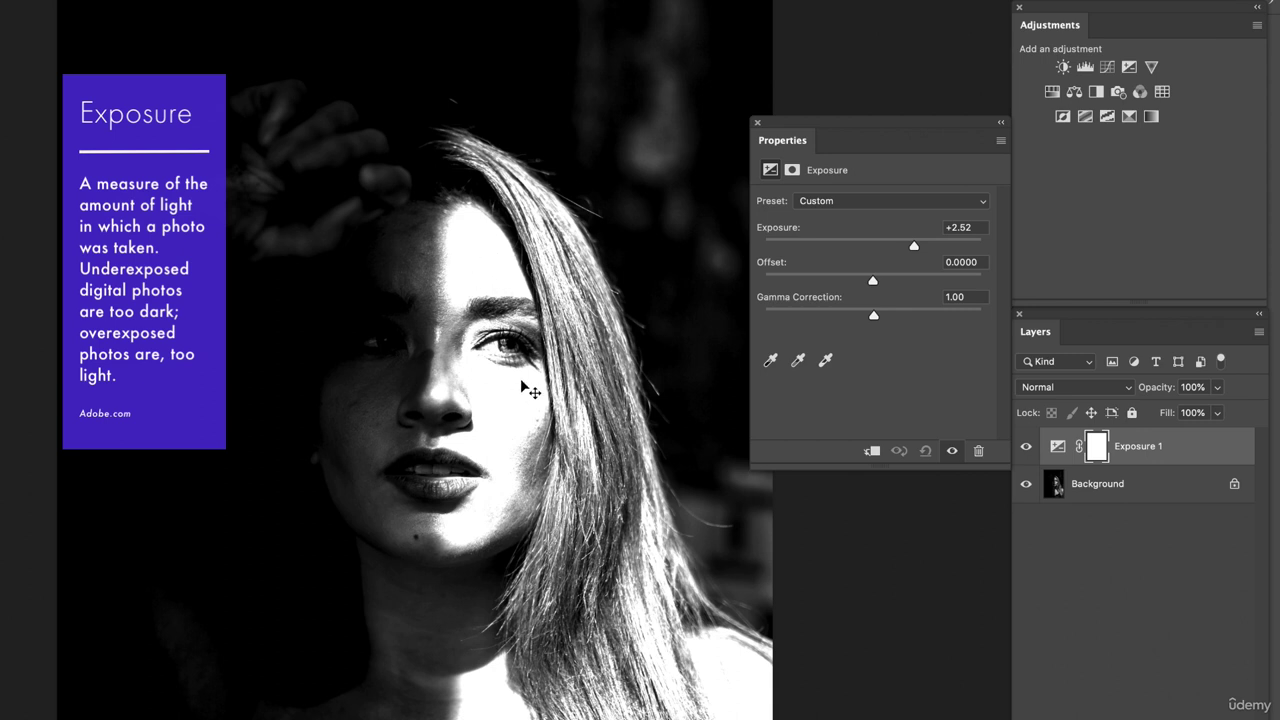
left_click(880, 244)
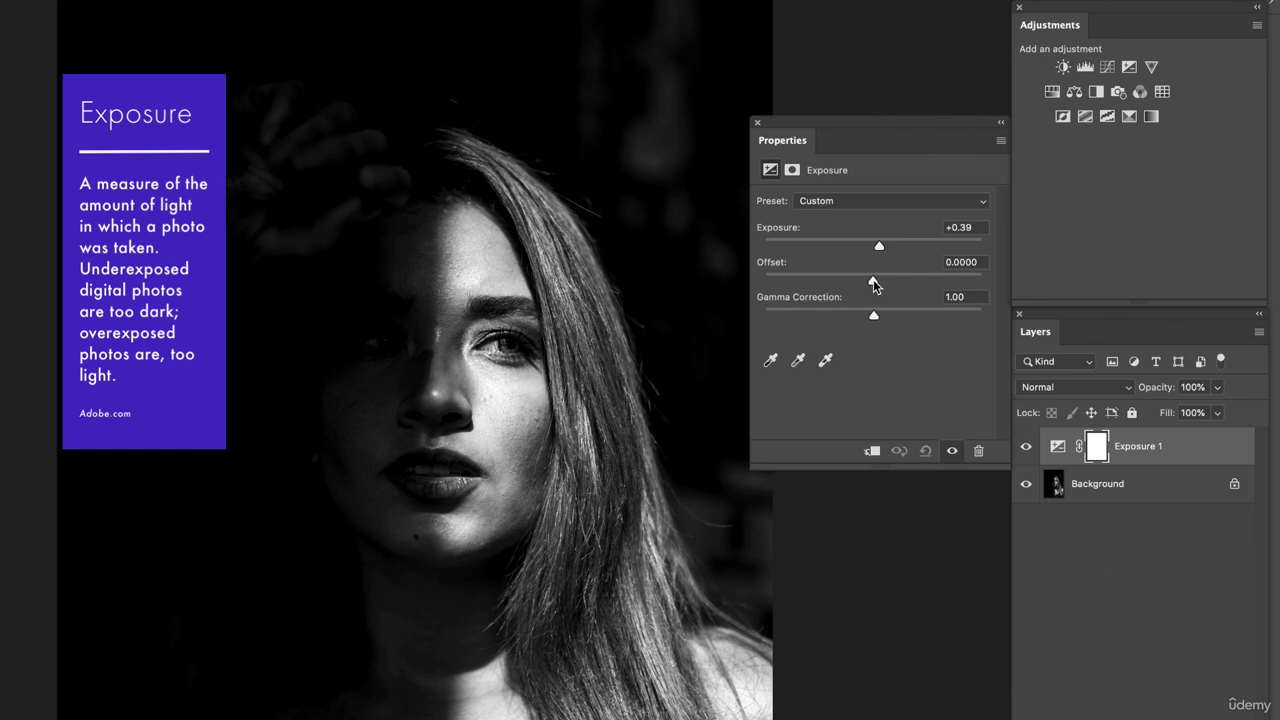
- Test an offset of +0.1597 on the portrait, reduce it to +0.0042, and set gamma correction to 1.10
left_click_drag(873, 284, 909, 284)
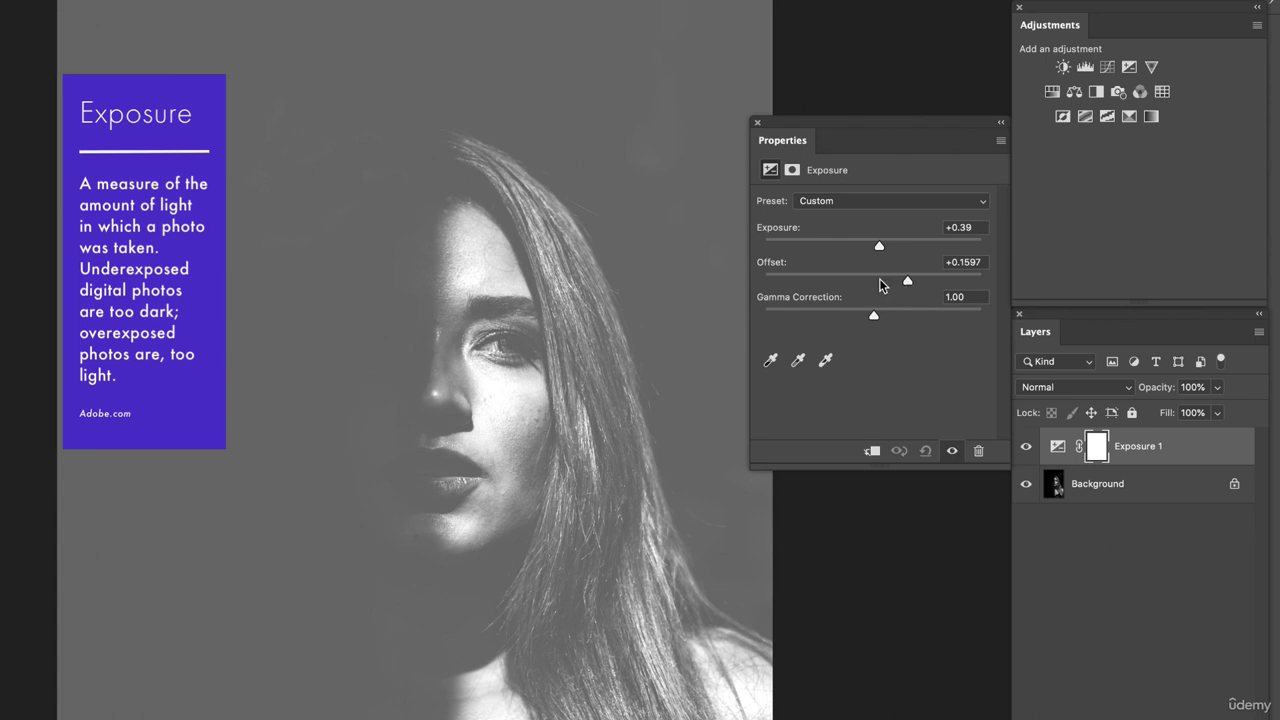
left_click_drag(911, 277, 873, 288)
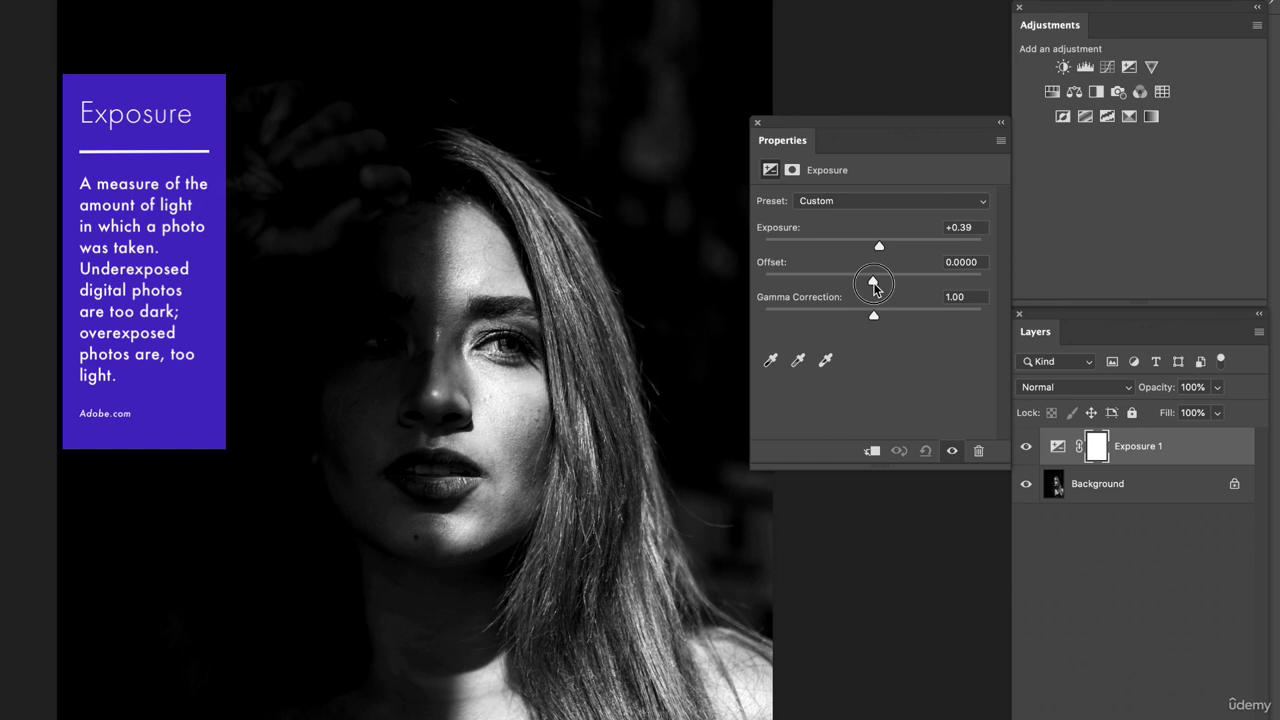
left_click_drag(873, 288, 875, 288)
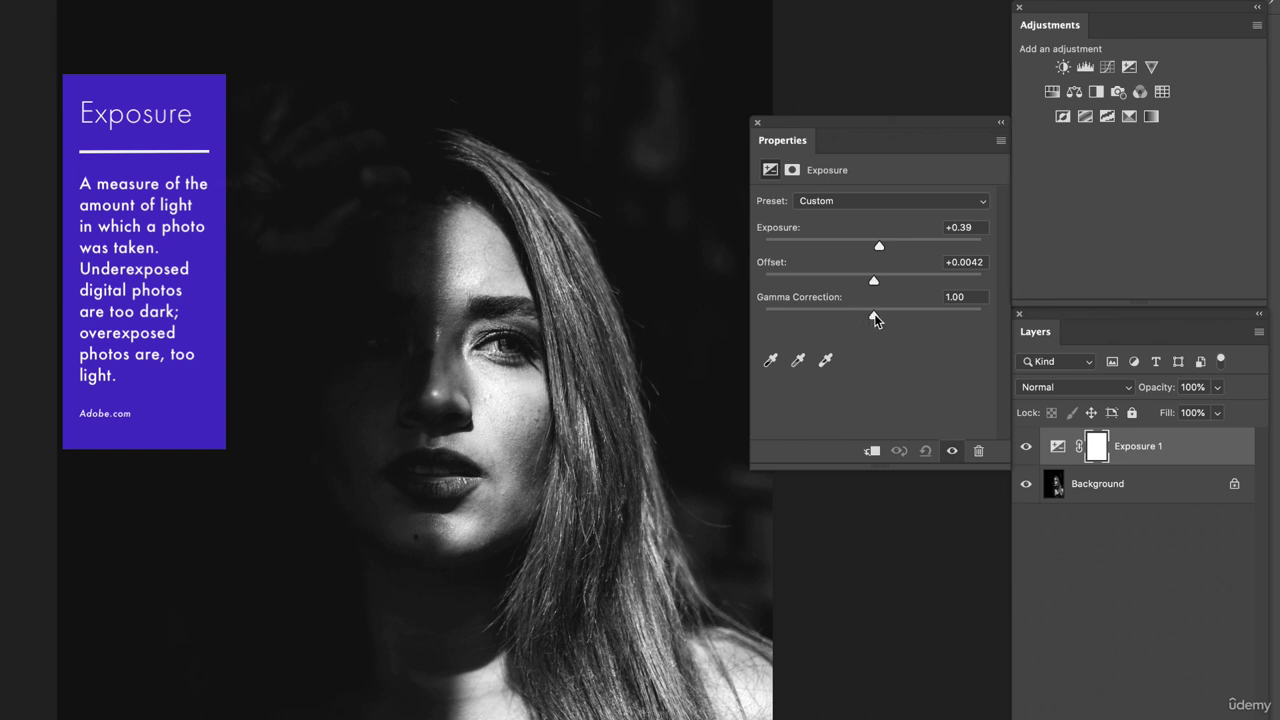
mouse_move(876, 318)
left_mouse_down()
mouse_move(889, 316)
mouse_move(855, 316)
mouse_move(913, 319)
mouse_move(866, 317)
left_mouse_up()
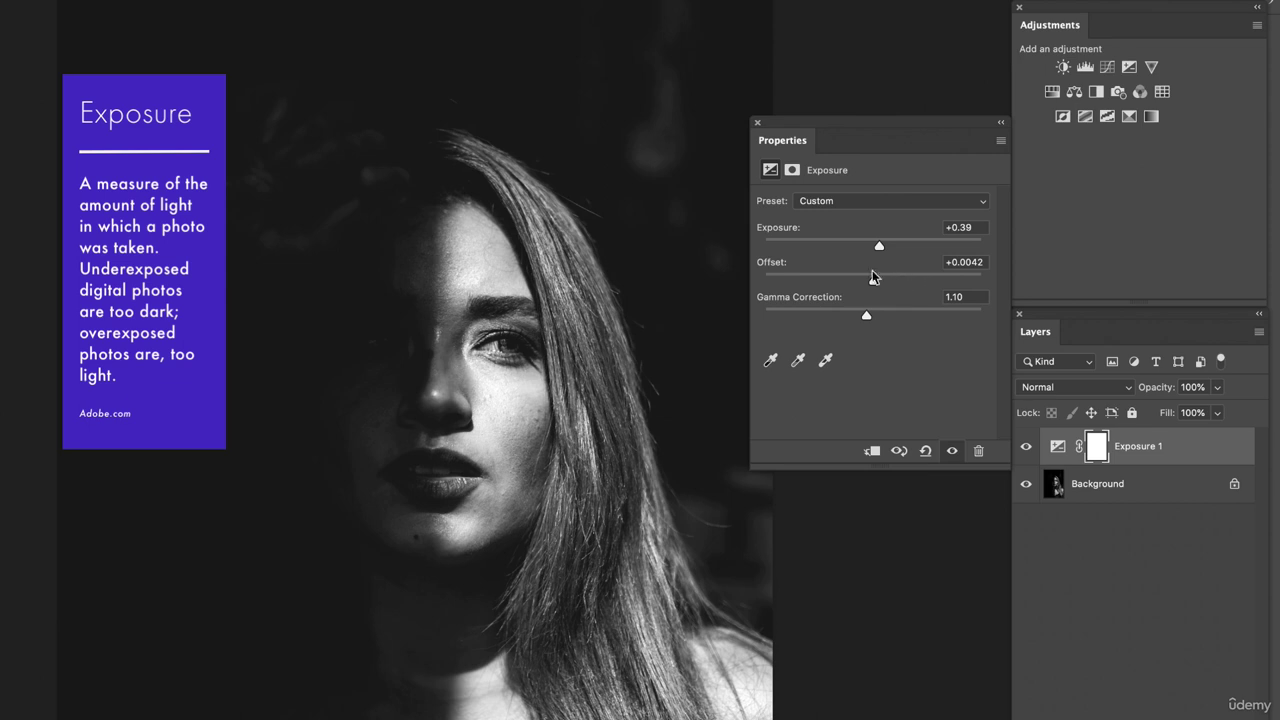
- Reset the portrait's Exposure adjustment to defaults, and set exposure to +0.62 and gamma correction to 1.34
left_click(926, 452)
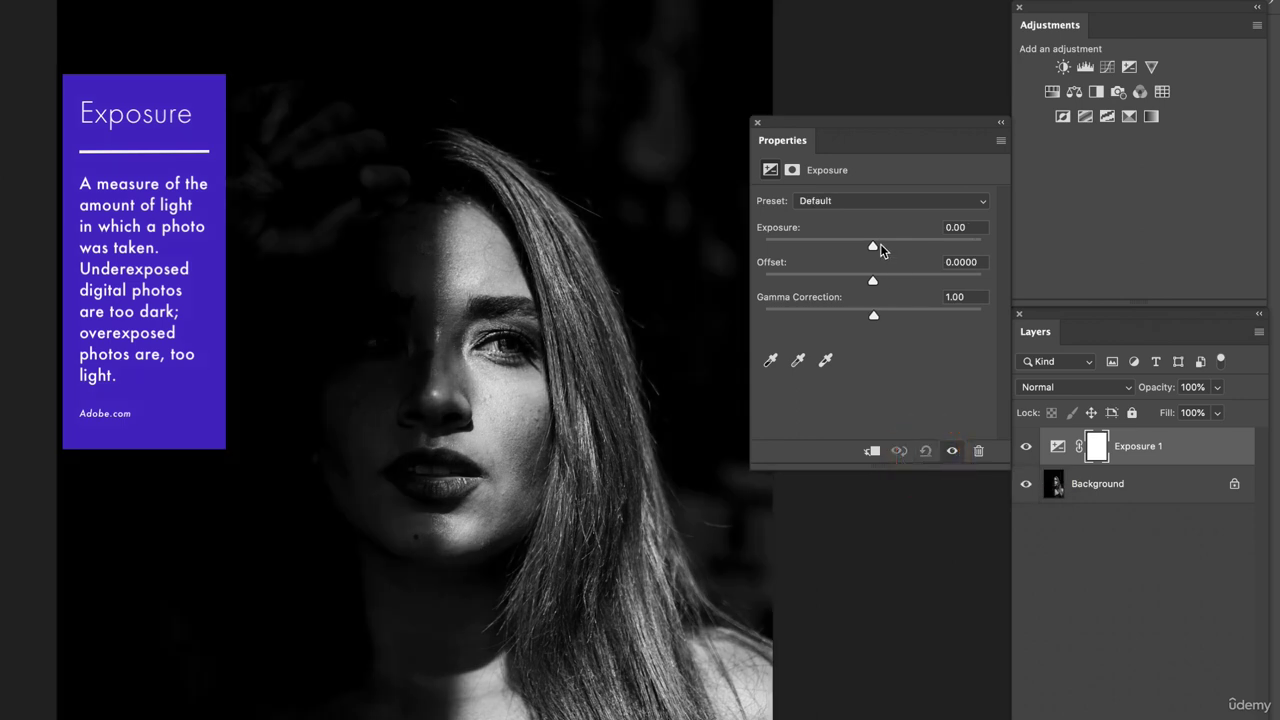
left_click_drag(876, 248, 883, 251)
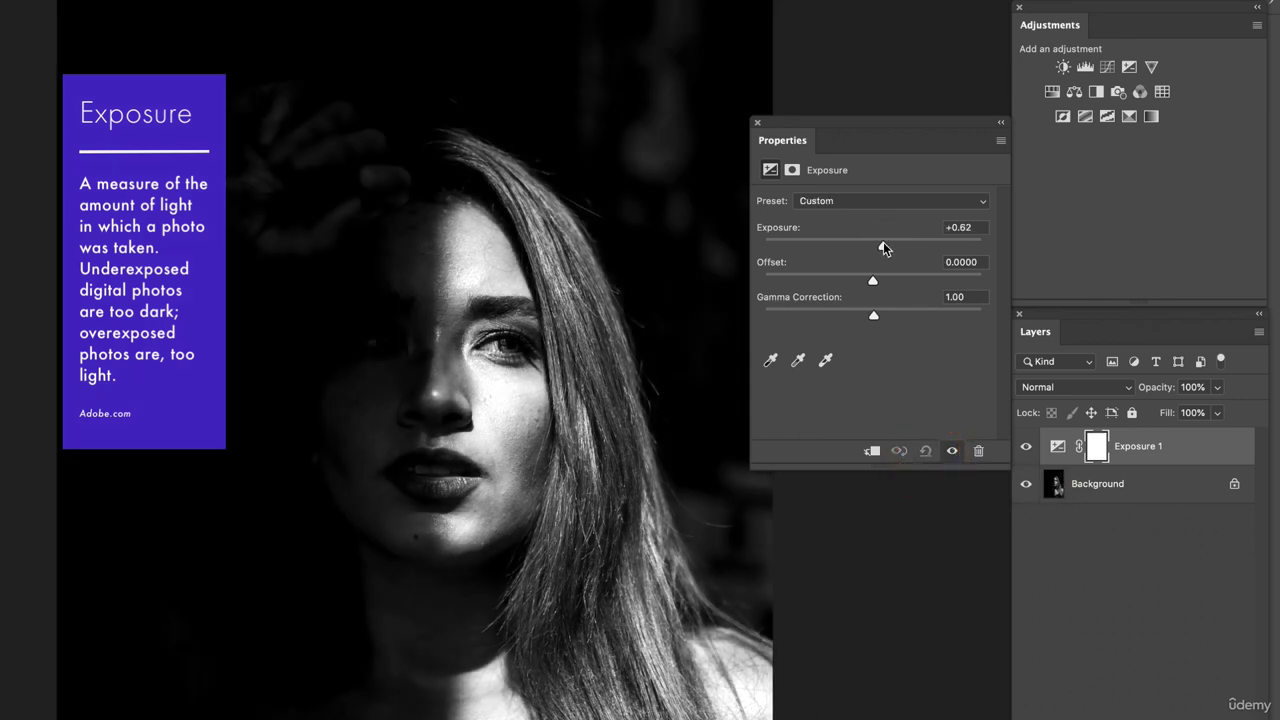
left_click_drag(872, 316, 851, 316)
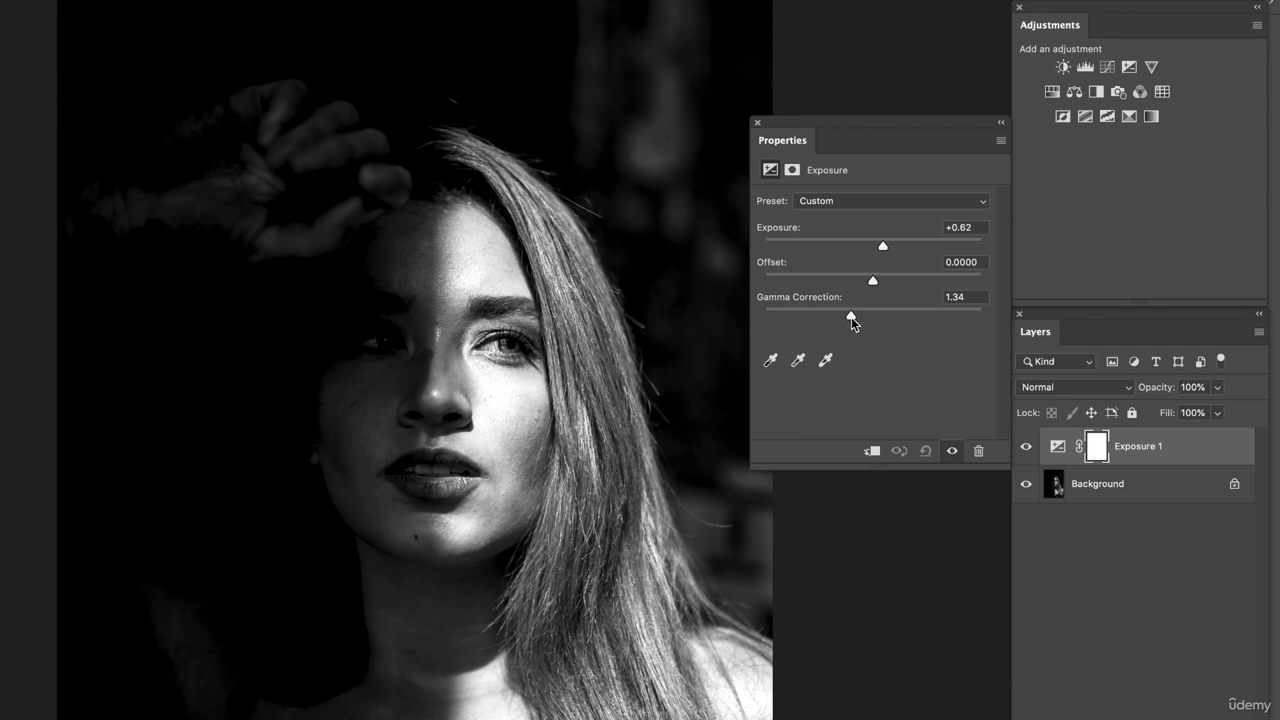